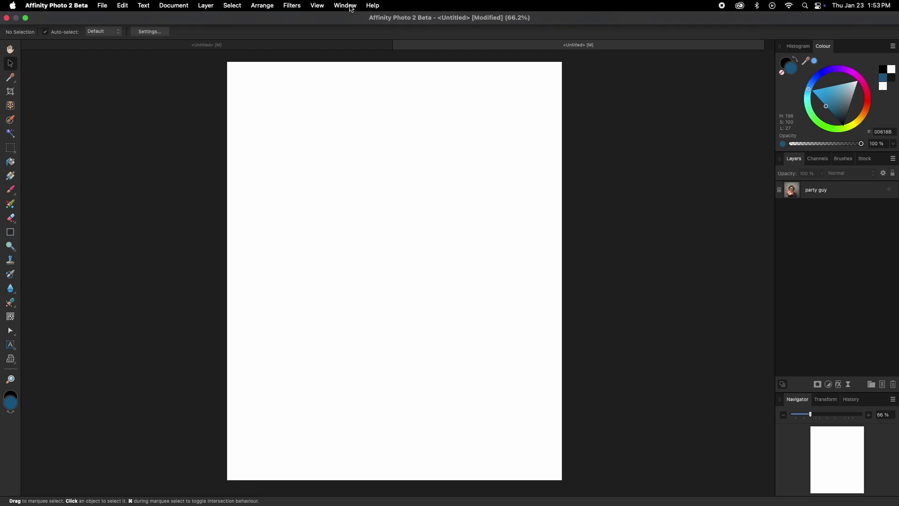
# - Reset the studio panels to their default layout
pyautogui.click(347, 5)
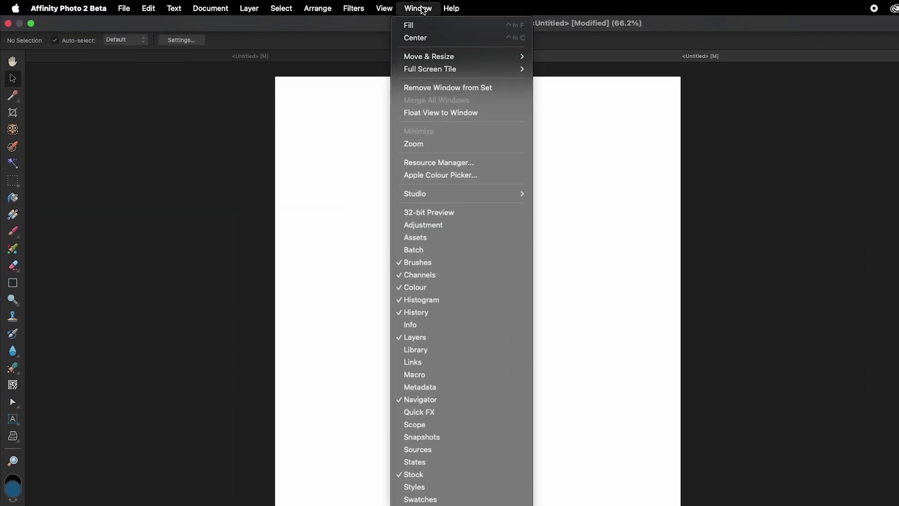
pyautogui.moveTo(515, 205)
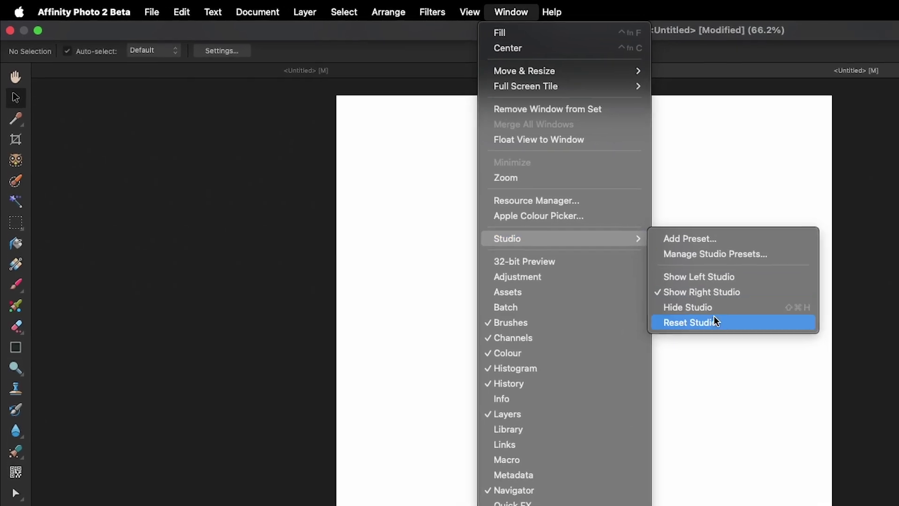
pyautogui.click(723, 328)
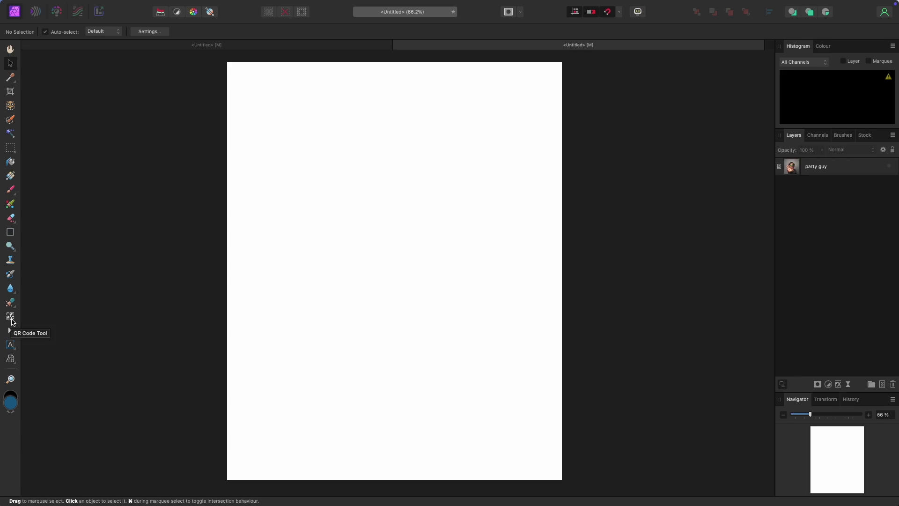
# - Customise the tools panel so that it includes the QR Code Tool, placed among the tools below the retouching brushes
pyautogui.moveTo(278, 3)
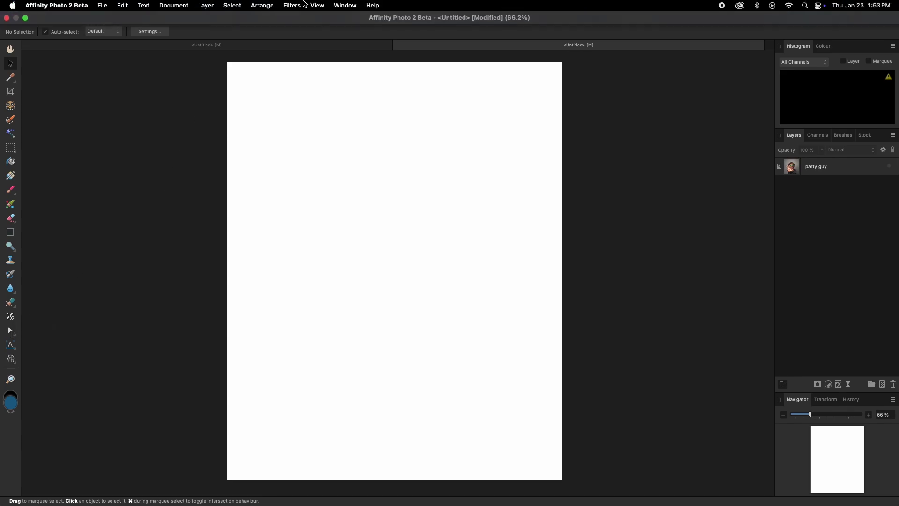
pyautogui.click(317, 5)
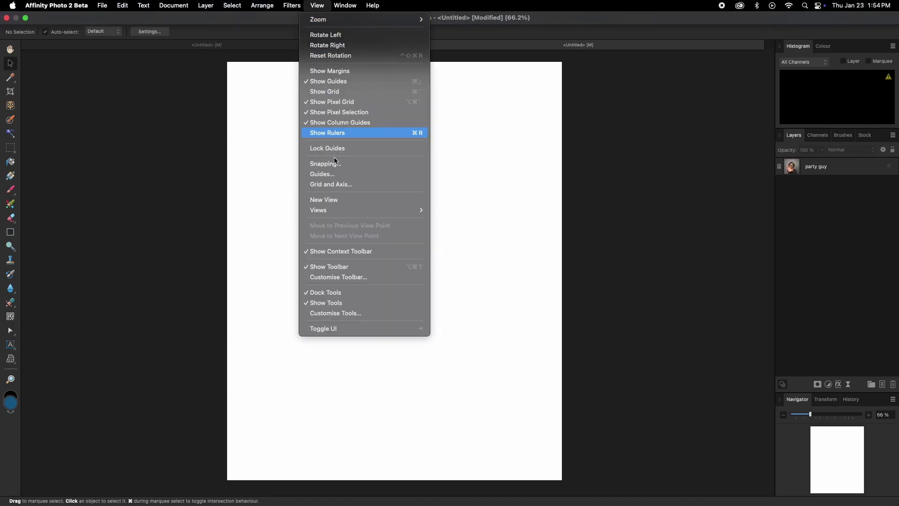
pyautogui.click(395, 314)
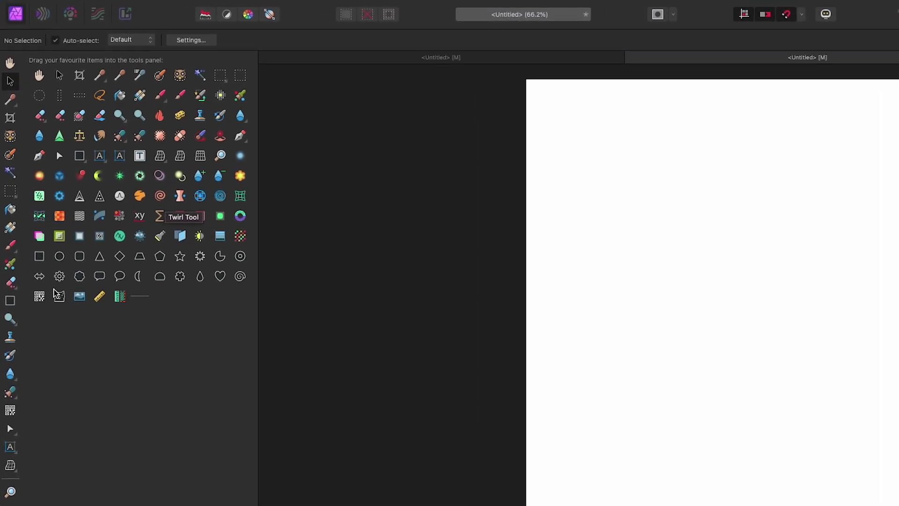
pyautogui.moveTo(42, 300); pyautogui.dragTo(15, 420)
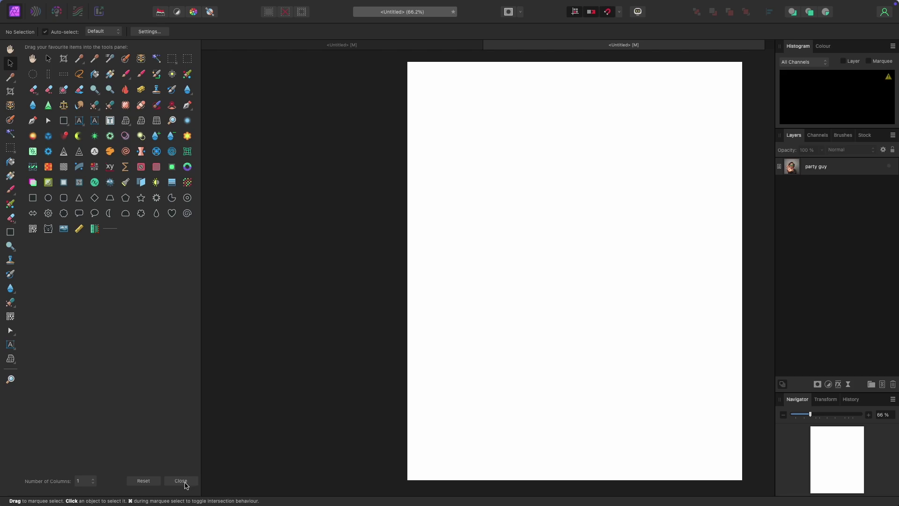
pyautogui.click(184, 484)
# - Draw a square QR code on the upper half of the page and undo the accidental second one
pyautogui.click(11, 316)
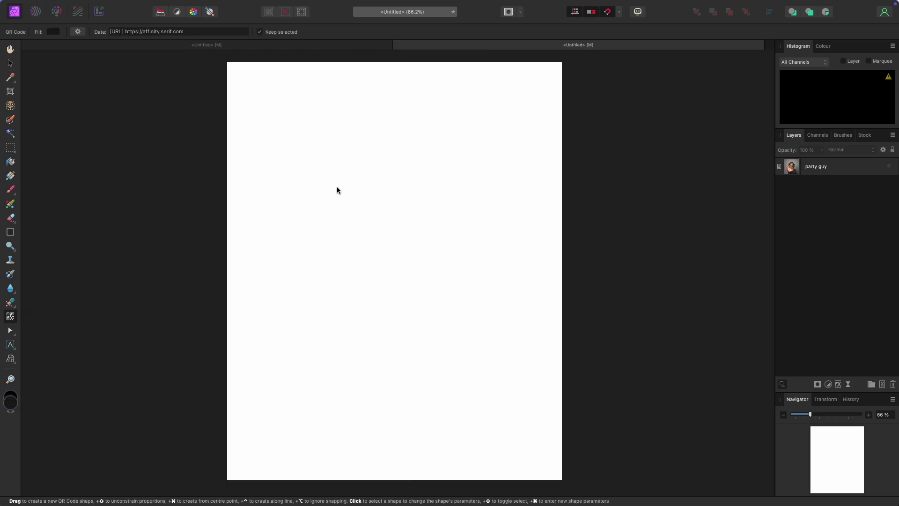
pyautogui.moveTo(307, 160); pyautogui.dragTo(446, 299)
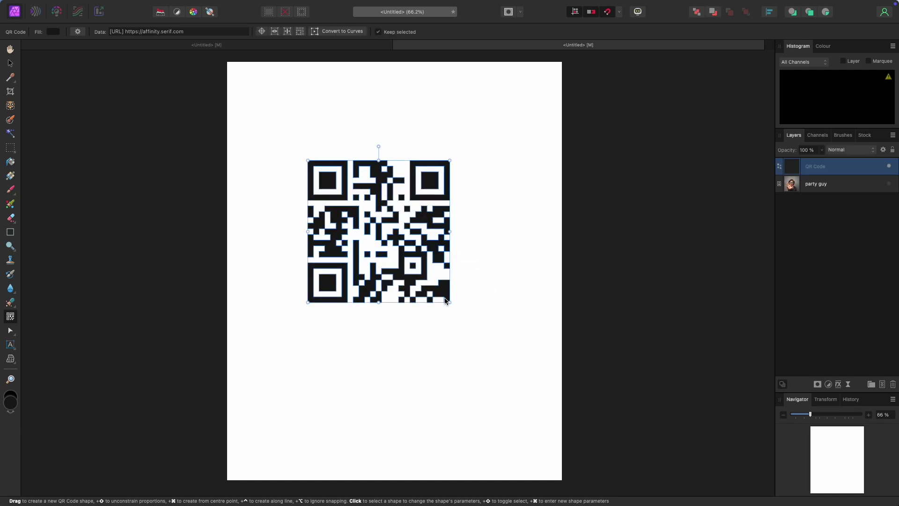
pyautogui.moveTo(421, 272); pyautogui.dragTo(374, 258)
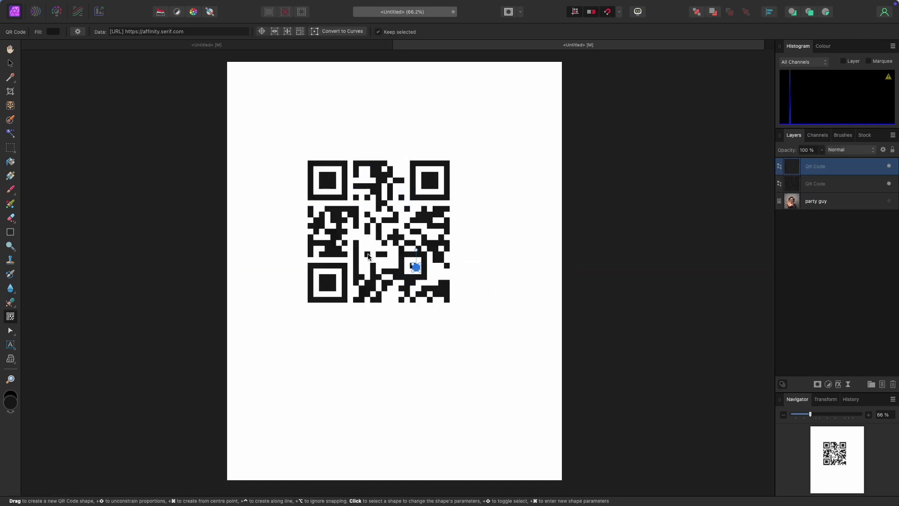
pyautogui.press('super+z')
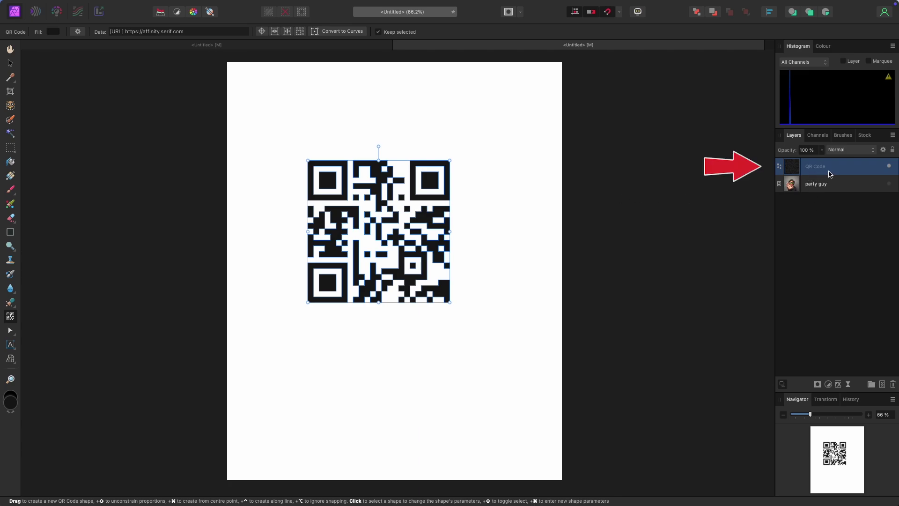
pyautogui.click(210, 36)
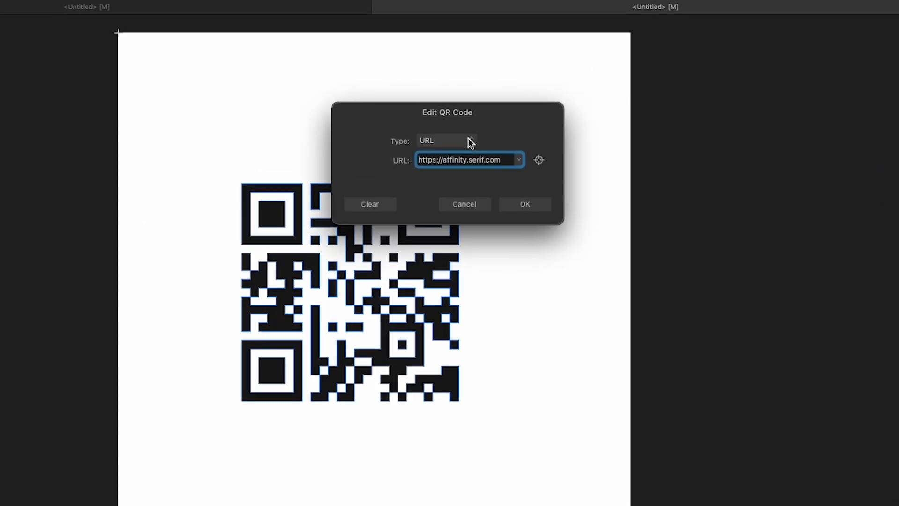
pyautogui.click(469, 142)
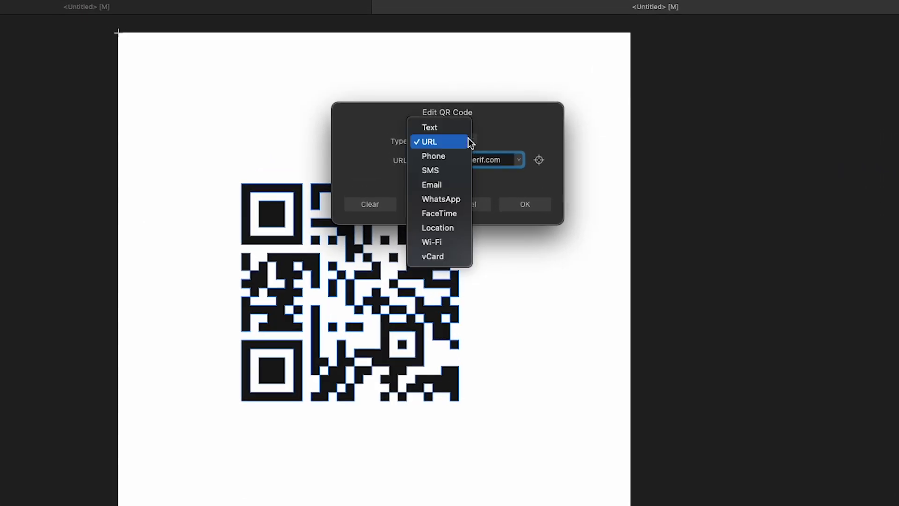
pyautogui.click(508, 127)
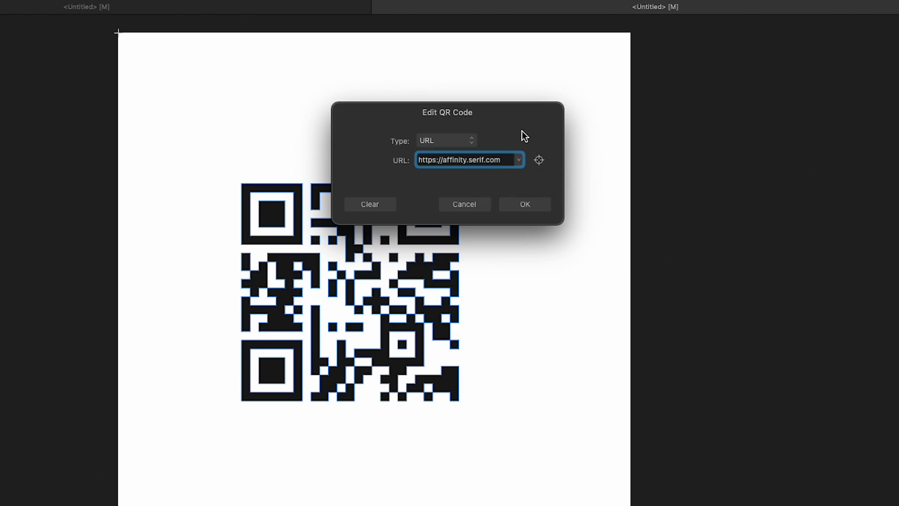
pyautogui.click(523, 203)
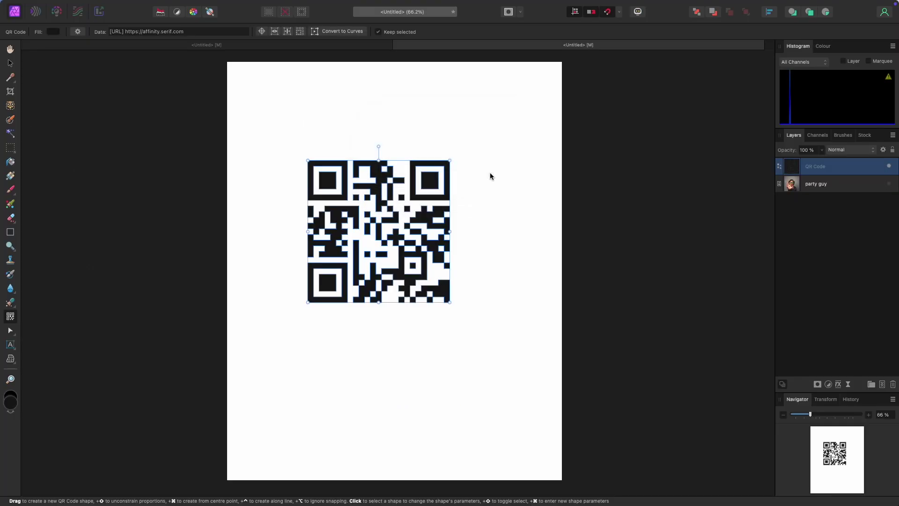
# - Move the QR code to the page's horizontal centre and recolour it dark blue (H 198, S 100, L 27)
pyautogui.click(10, 63)
pyautogui.moveTo(380, 212)
pyautogui.mouseDown()
pyautogui.moveTo(396, 227)
pyautogui.moveTo(396, 219)
pyautogui.mouseUp()
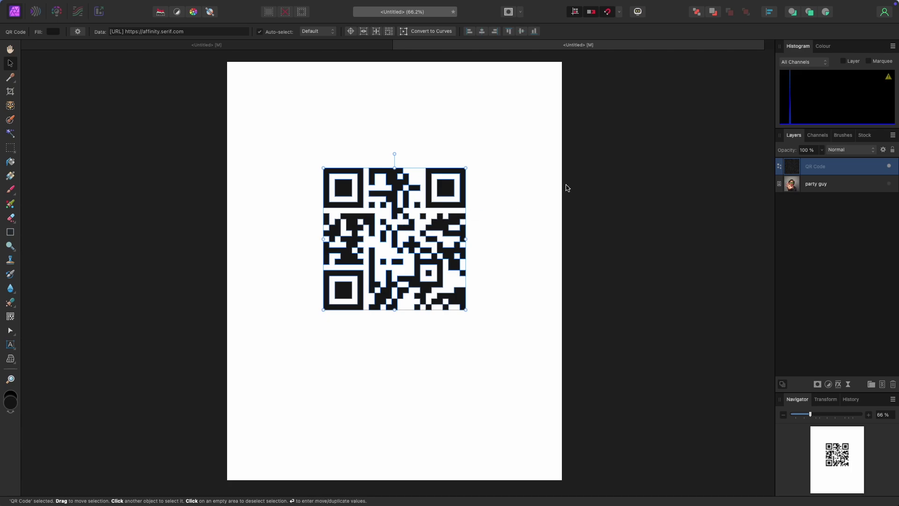
pyautogui.click(823, 46)
pyautogui.moveTo(848, 70)
pyautogui.mouseDown()
pyautogui.moveTo(808, 89)
pyautogui.moveTo(843, 108)
pyautogui.moveTo(825, 132)
pyautogui.moveTo(811, 96)
pyautogui.moveTo(815, 145)
pyautogui.mouseUp()
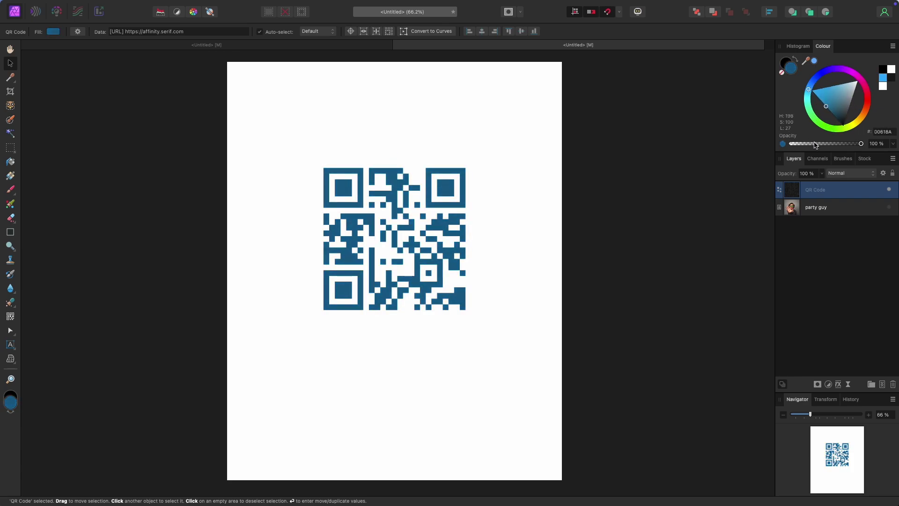
pyautogui.click(715, 137)
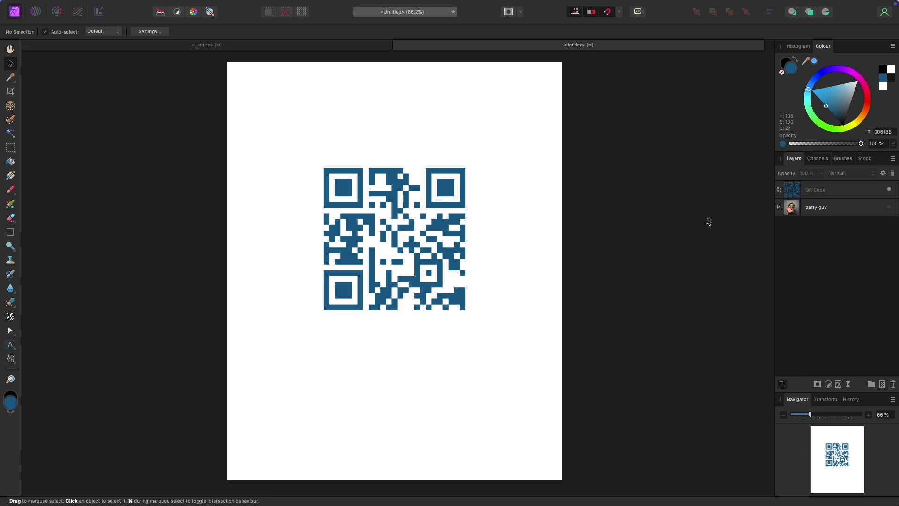
# - Add an Outline layer effect to the QR code with a 5.9 px radius, outside alignment and orange colour FF6900
pyautogui.click(832, 190)
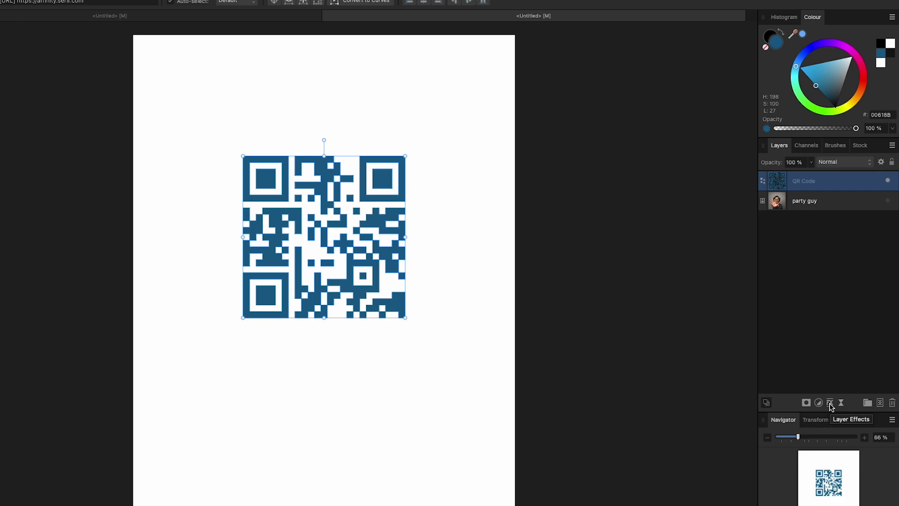
pyautogui.click(830, 403)
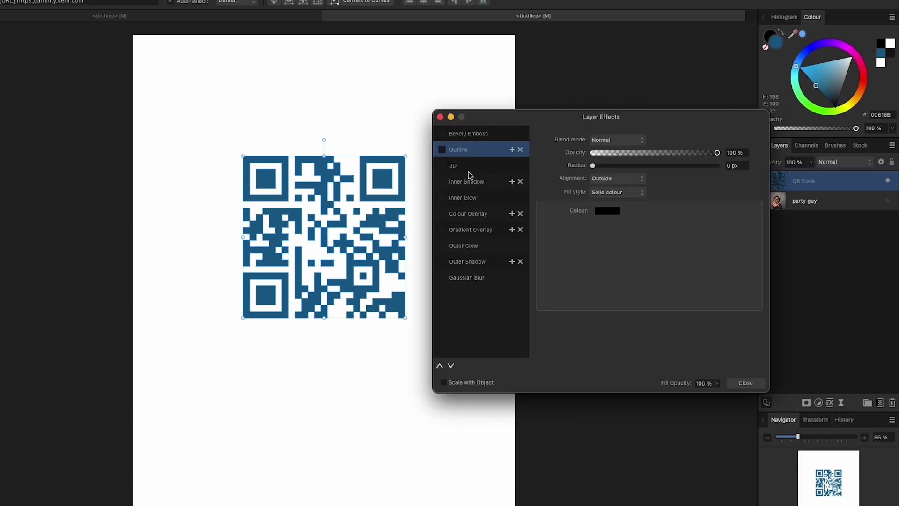
pyautogui.click(441, 149)
pyautogui.moveTo(592, 165); pyautogui.dragTo(636, 168)
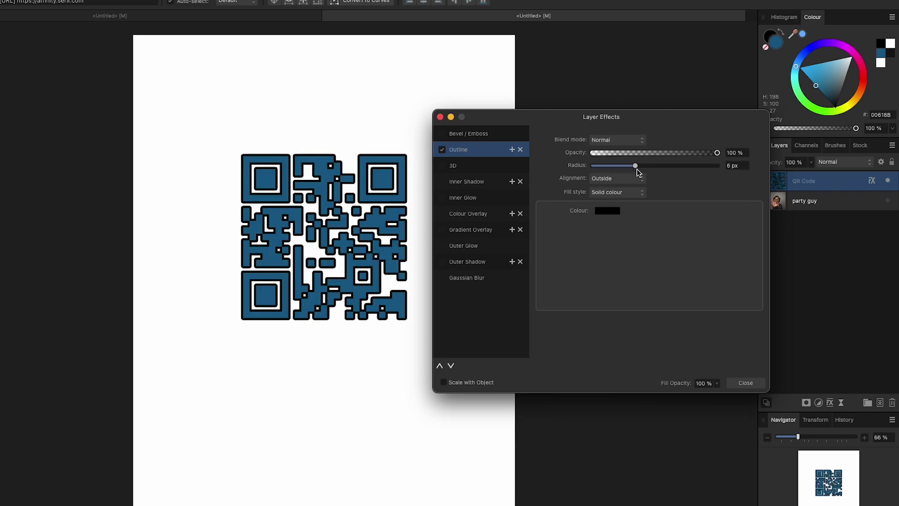
pyautogui.click(601, 213)
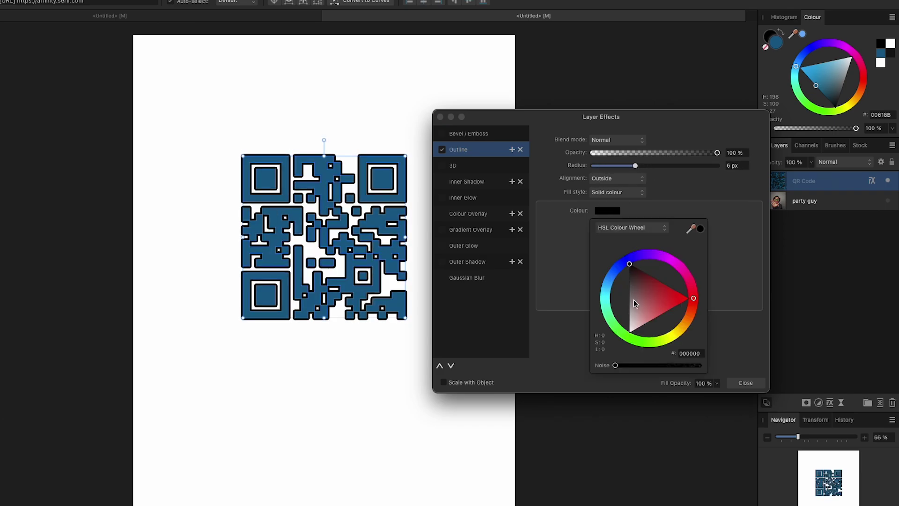
pyautogui.moveTo(683, 334)
pyautogui.mouseDown()
pyautogui.moveTo(682, 316)
pyautogui.moveTo(692, 320)
pyautogui.mouseUp()
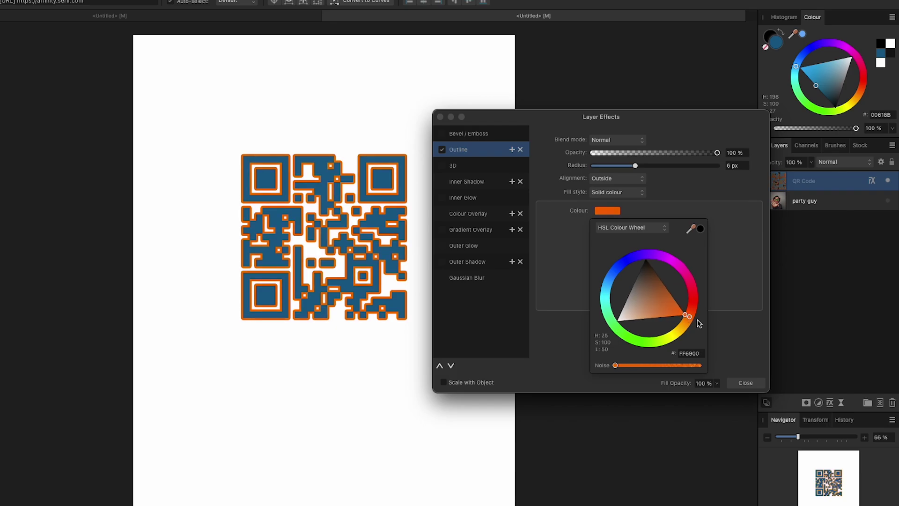
pyautogui.moveTo(635, 166)
pyautogui.mouseDown()
pyautogui.moveTo(672, 168)
pyautogui.moveTo(638, 174)
pyautogui.mouseUp()
pyautogui.click(741, 384)
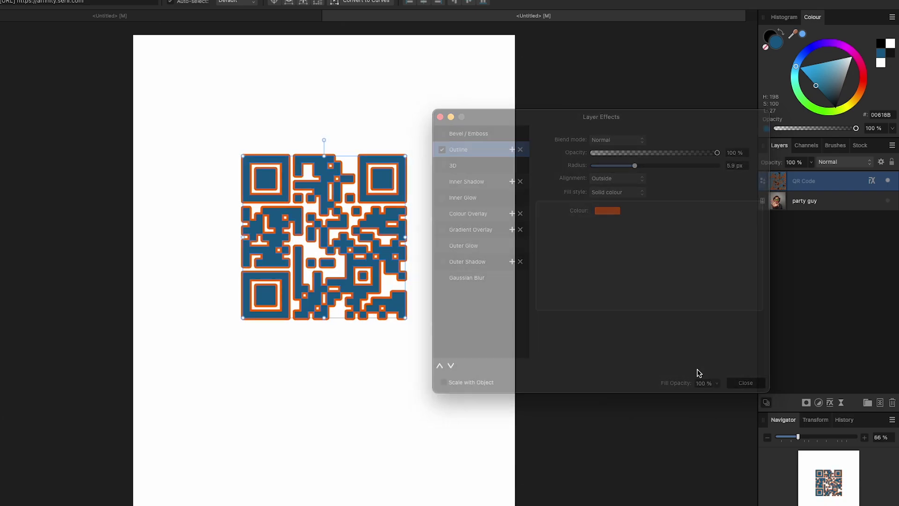
pyautogui.click(450, 311)
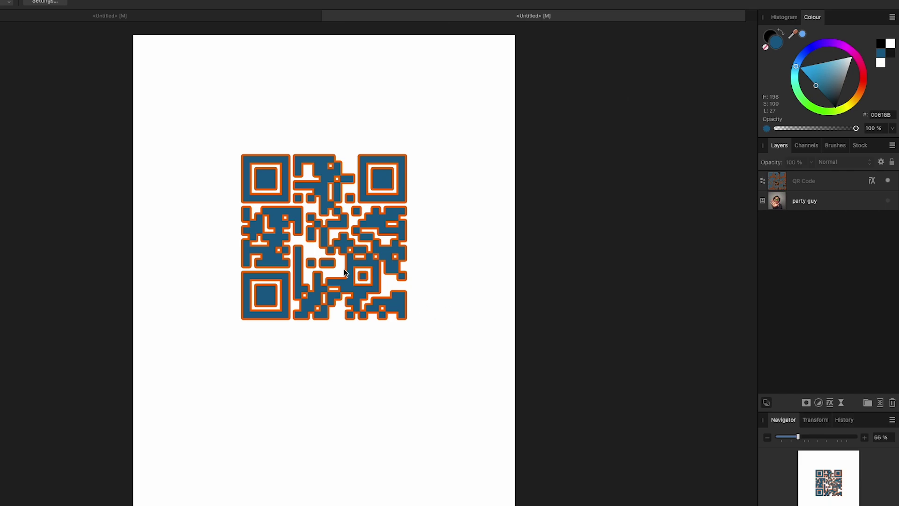
# - Delete the QR code from the page and leave nothing selected
pyautogui.click(333, 263)
pyautogui.press('Delete')
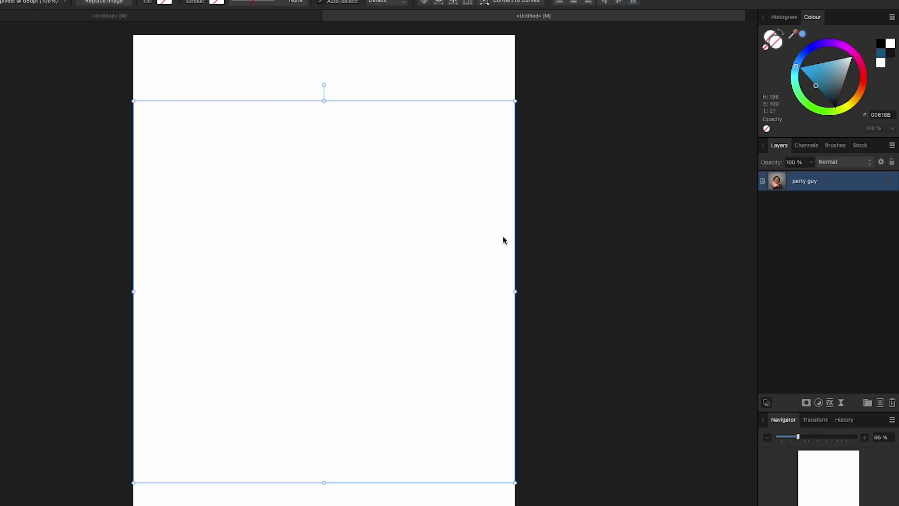
pyautogui.click(529, 226)
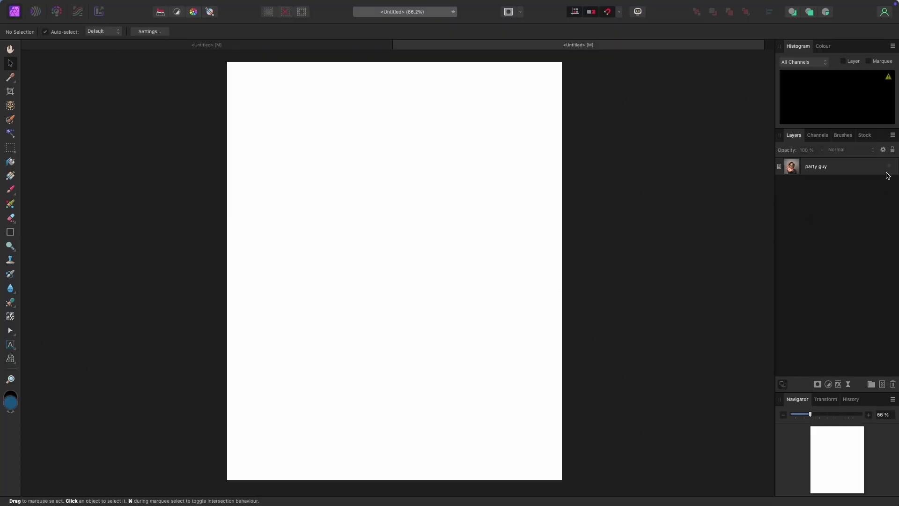
# - Show the party guy layer and select the man in it with the Object Selection Tool
pyautogui.click(888, 166)
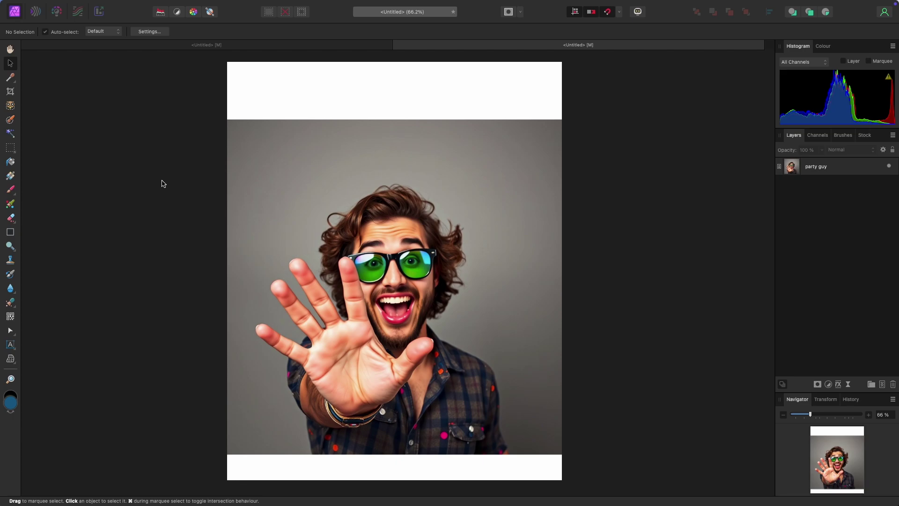
pyautogui.click(10, 105)
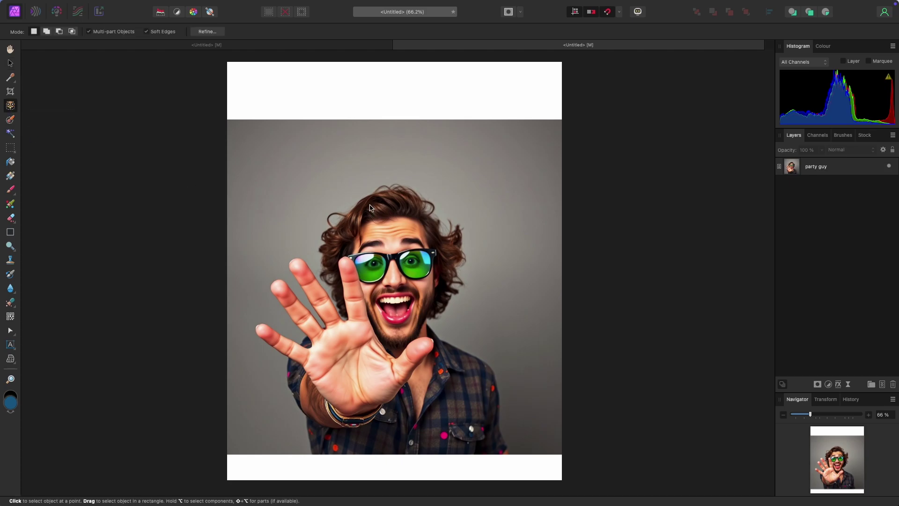
pyautogui.click(829, 168)
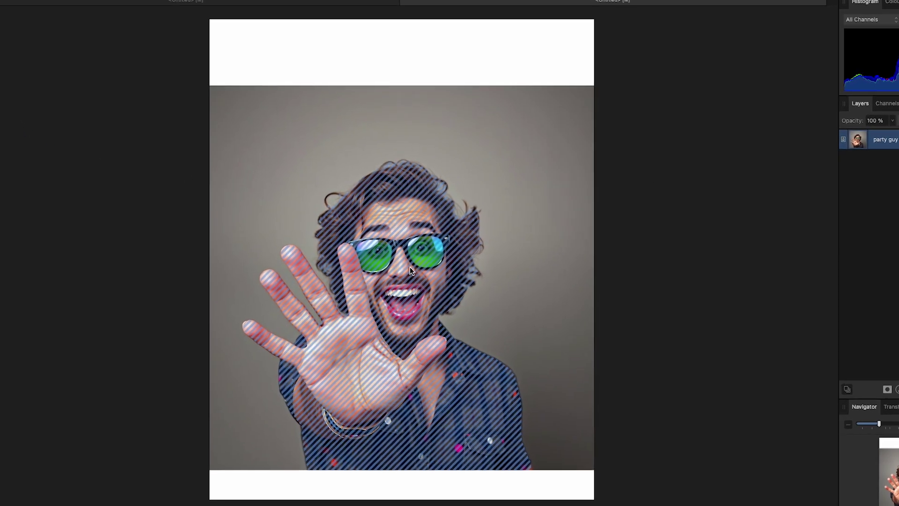
pyautogui.click(409, 263)
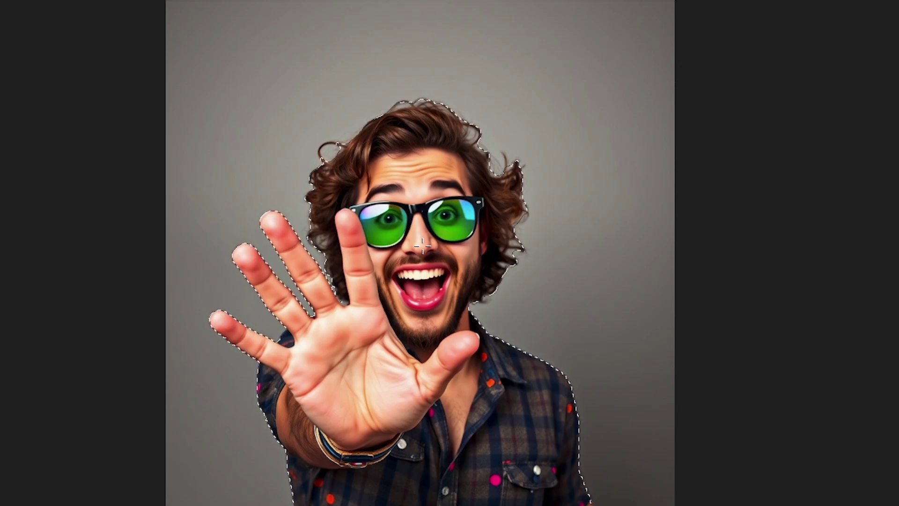
pyautogui.moveTo(423, 246)
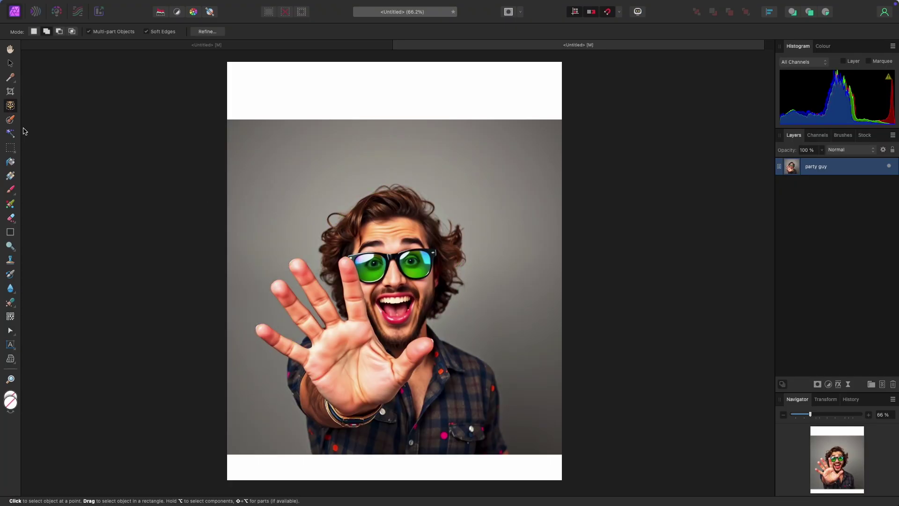
# - Select the man, including his raised hand and shirt, using the Selection Brush Tool at 52.1 px width with edge snapping
pyautogui.click(10, 120)
pyautogui.moveTo(431, 444)
pyautogui.mouseDown()
pyautogui.moveTo(372, 427)
pyautogui.moveTo(371, 388)
pyautogui.moveTo(441, 417)
pyautogui.moveTo(404, 372)
pyautogui.moveTo(414, 274)
pyautogui.moveTo(395, 245)
pyautogui.moveTo(355, 314)
pyautogui.moveTo(267, 330)
pyautogui.moveTo(304, 353)
pyautogui.moveTo(305, 330)
pyautogui.moveTo(283, 290)
pyautogui.moveTo(329, 334)
pyautogui.moveTo(306, 277)
pyautogui.moveTo(332, 305)
pyautogui.moveTo(354, 236)
pyautogui.moveTo(398, 221)
pyautogui.moveTo(399, 205)
pyautogui.moveTo(440, 259)
pyautogui.moveTo(427, 335)
pyautogui.moveTo(467, 396)
pyautogui.moveTo(410, 406)
pyautogui.moveTo(490, 470)
pyautogui.moveTo(285, 456)
pyautogui.moveTo(317, 458)
pyautogui.moveTo(321, 440)
pyautogui.moveTo(365, 454)
pyautogui.mouseUp()
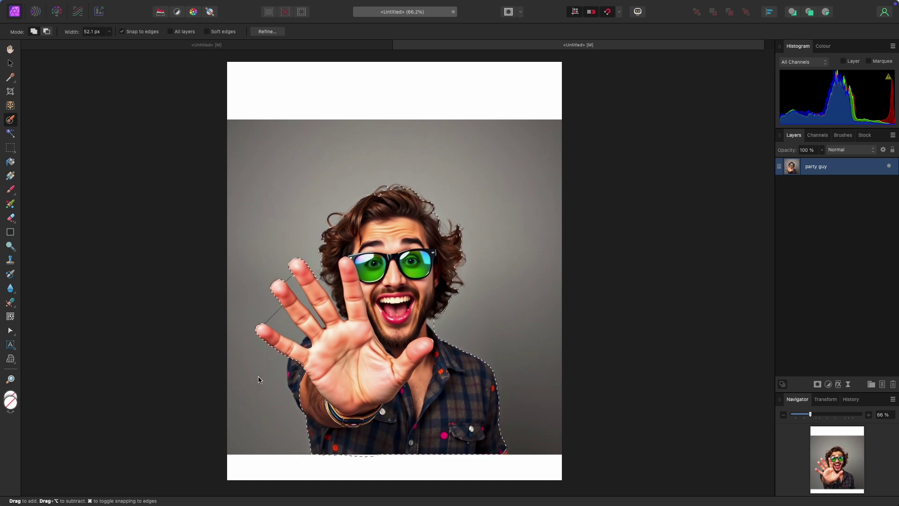
pyautogui.moveTo(287, 365); pyautogui.dragTo(293, 407)
# - Refine the selection with the Matte adjustment brush at 87 px, painting between the raised fingers and around the hair edges
pyautogui.click(267, 31)
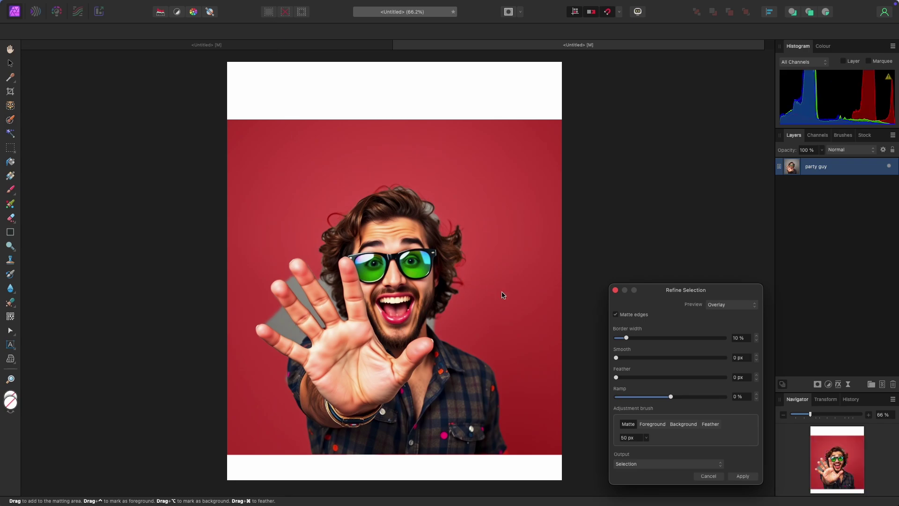
pyautogui.press(']')
pyautogui.moveTo(302, 348)
pyautogui.mouseDown()
pyautogui.moveTo(281, 318)
pyautogui.moveTo(306, 300)
pyautogui.moveTo(289, 280)
pyautogui.moveTo(299, 292)
pyautogui.moveTo(326, 276)
pyautogui.moveTo(344, 320)
pyautogui.mouseUp()
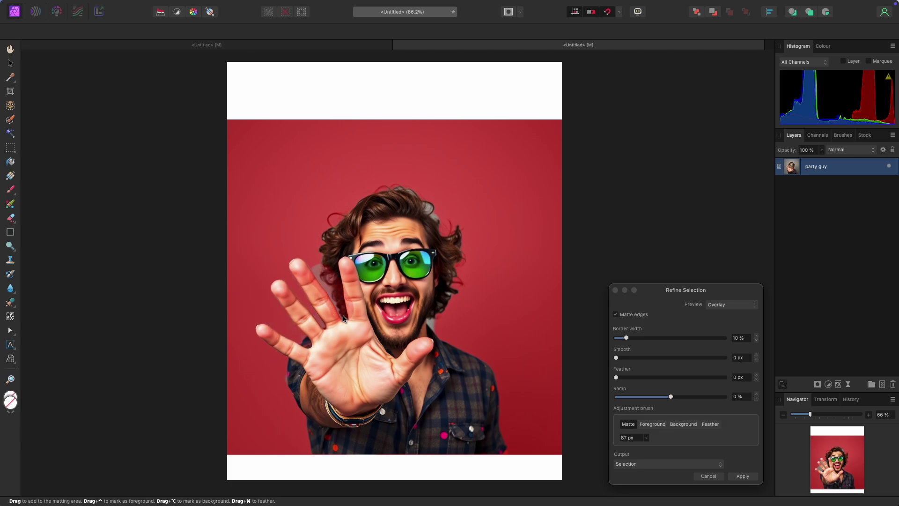
pyautogui.moveTo(323, 239)
pyautogui.mouseDown()
pyautogui.moveTo(370, 198)
pyautogui.moveTo(400, 186)
pyautogui.moveTo(433, 206)
pyautogui.moveTo(464, 253)
pyautogui.moveTo(437, 329)
pyautogui.moveTo(449, 329)
pyautogui.mouseUp()
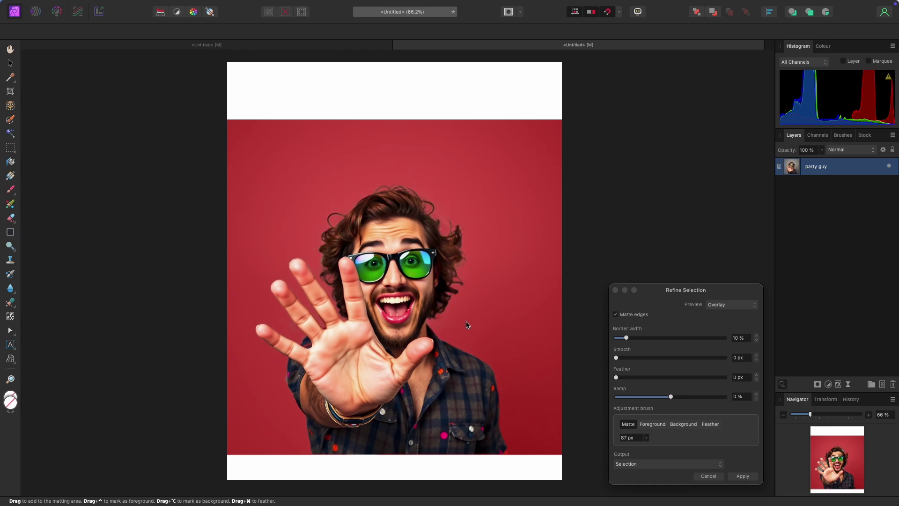
# - Check the refined selection against other preview modes such as White matte, and return the preview to Overlay
pyautogui.moveTo(679, 295); pyautogui.dragTo(647, 170)
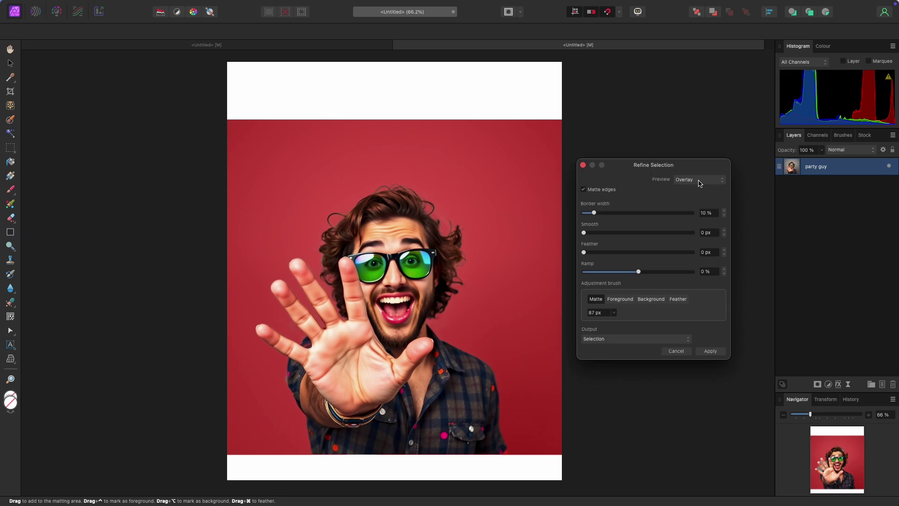
pyautogui.click(673, 182)
pyautogui.click(707, 188)
pyautogui.click(695, 180)
pyautogui.click(698, 190)
pyautogui.click(698, 182)
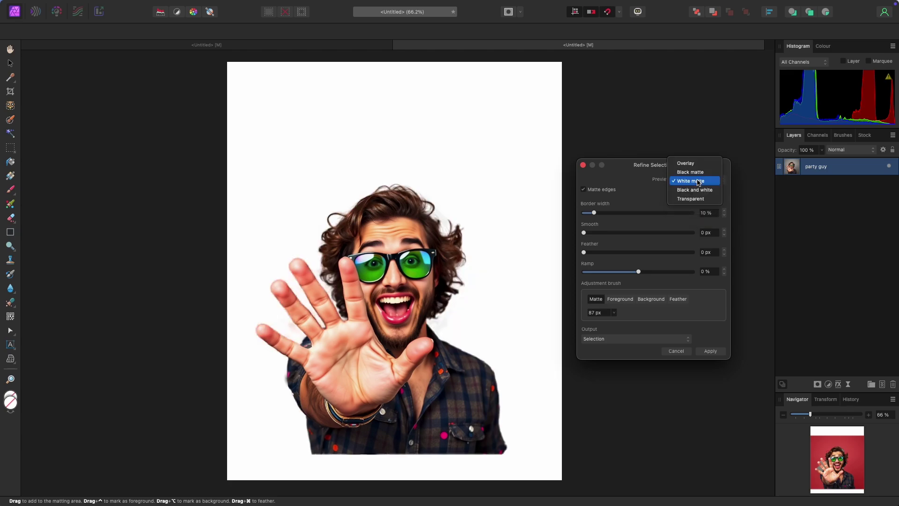
pyautogui.click(685, 163)
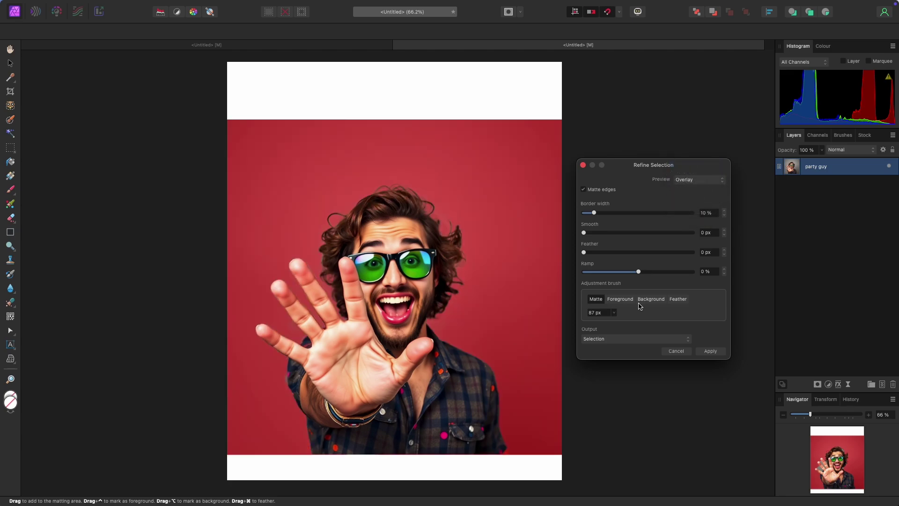
# - Set the refined selection's output to New layer and apply the refinement
pyautogui.click(637, 341)
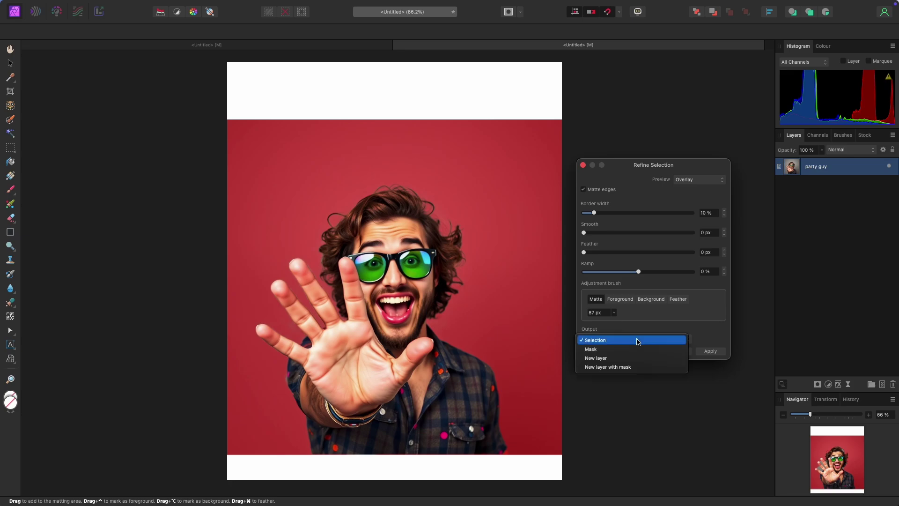
pyautogui.click(621, 359)
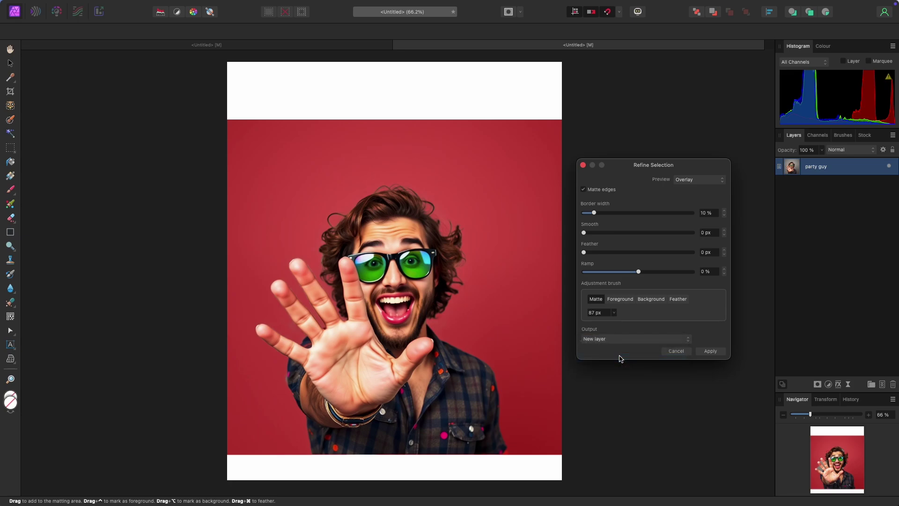
pyautogui.click(707, 352)
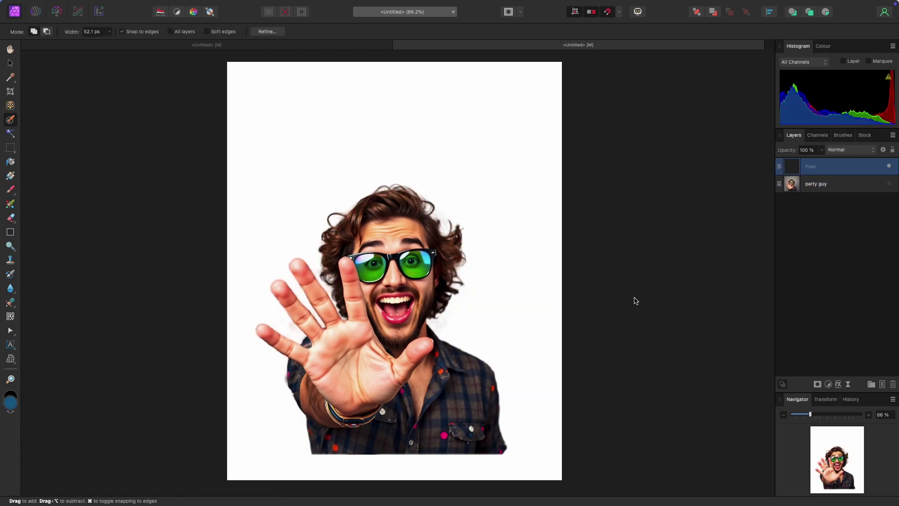
# - Compare the cutout with the original photo by toggling the party guy layer's visibility, and delete the party guy layer
pyautogui.click(10, 63)
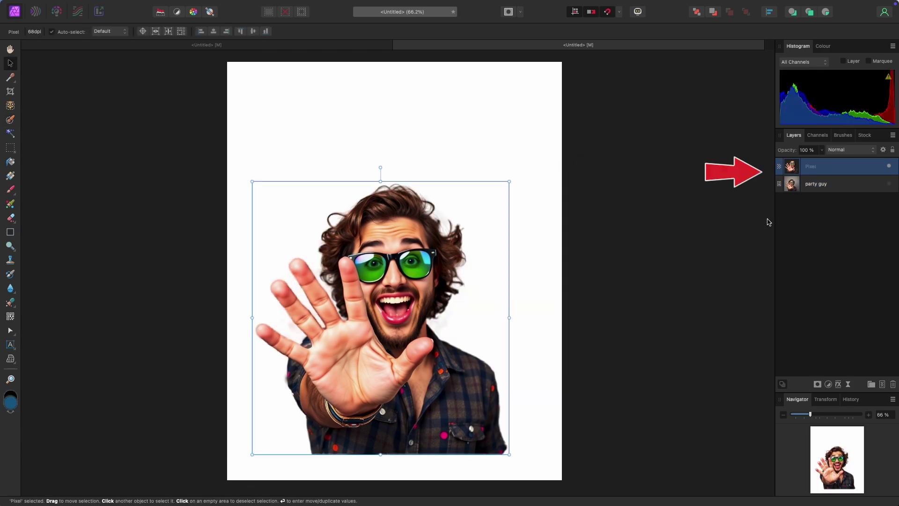
pyautogui.click(817, 223)
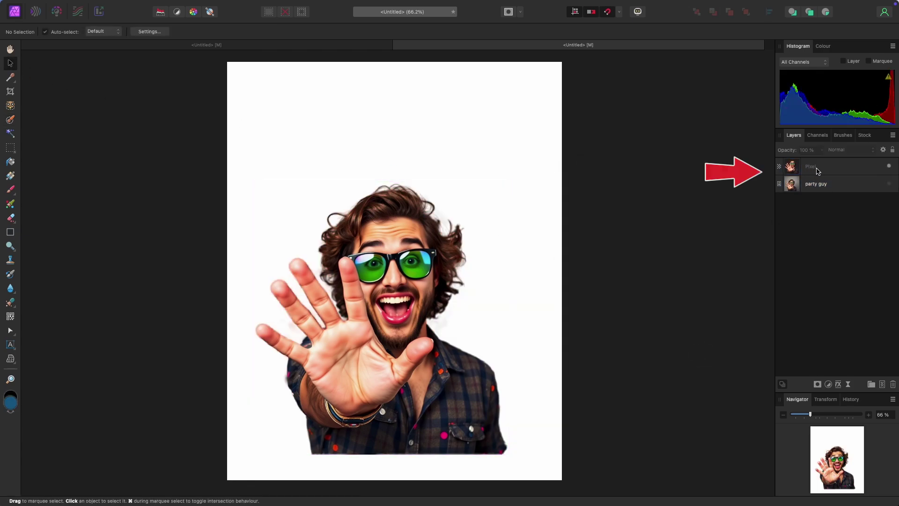
pyautogui.click(890, 184)
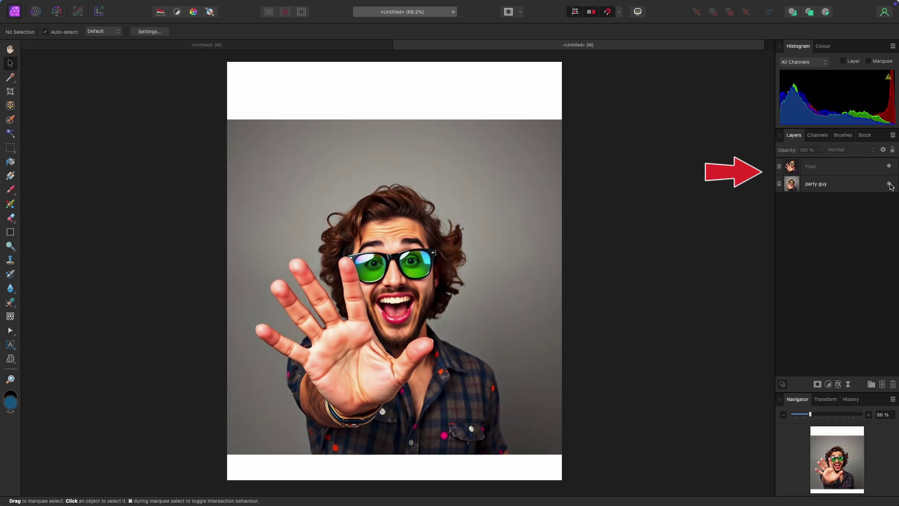
pyautogui.click(890, 184)
pyautogui.click(889, 184)
pyautogui.click(889, 184)
pyautogui.click(841, 185)
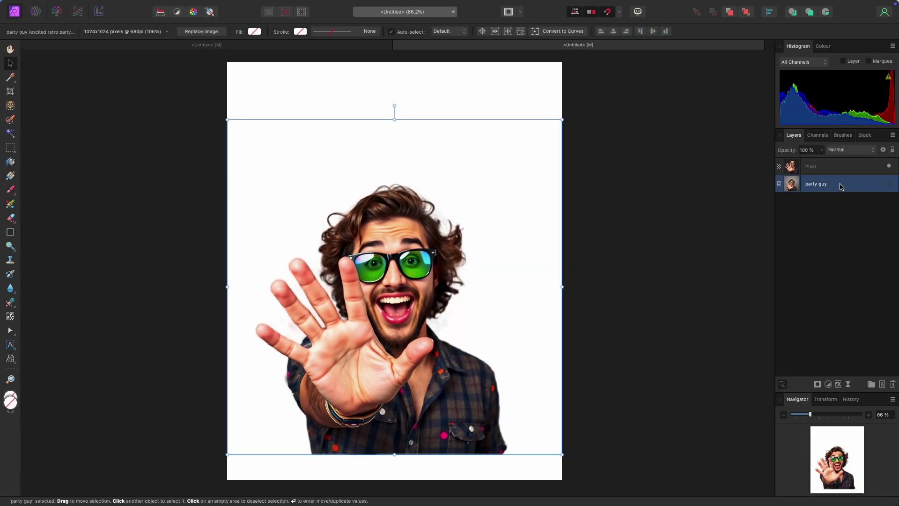
pyautogui.press('Delete')
# - Rename the cutout layer as "new party guy guy" and move the man down to the page's bottom edge
pyautogui.doubleClick(816, 169)
pyautogui.write('new par')
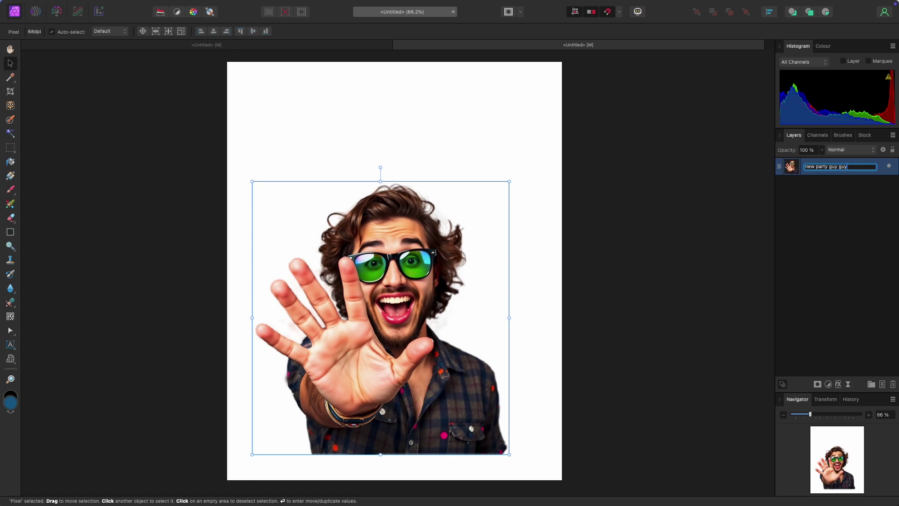
pyautogui.write('ty guy guy')
pyautogui.press('Return')
pyautogui.moveTo(403, 273); pyautogui.dragTo(405, 299)
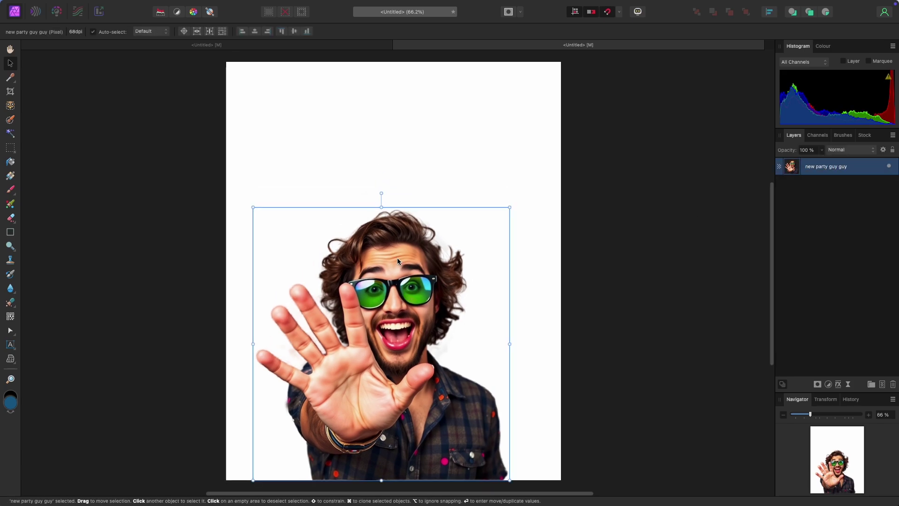
pyautogui.click(174, 197)
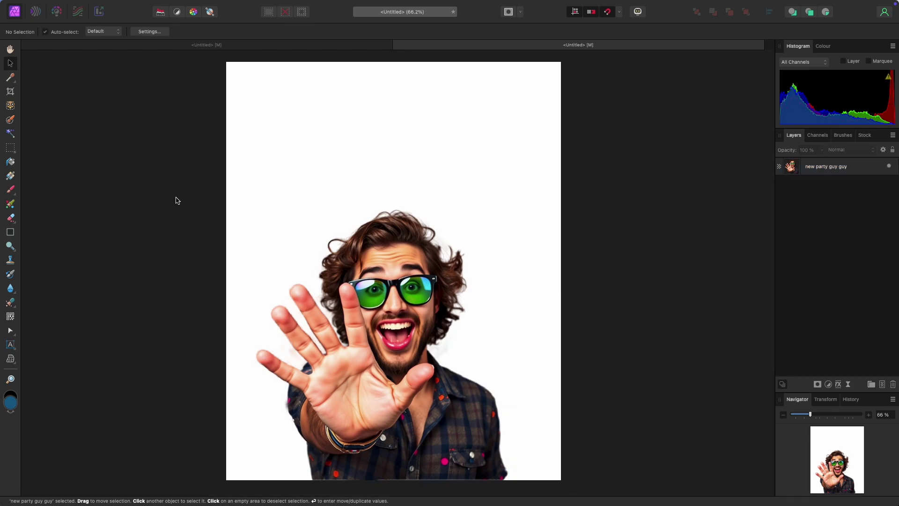
# - Add a solid blue fill layer, place it beneath the new party guy guy layer as the background, and leave nothing selected
pyautogui.click(204, 7)
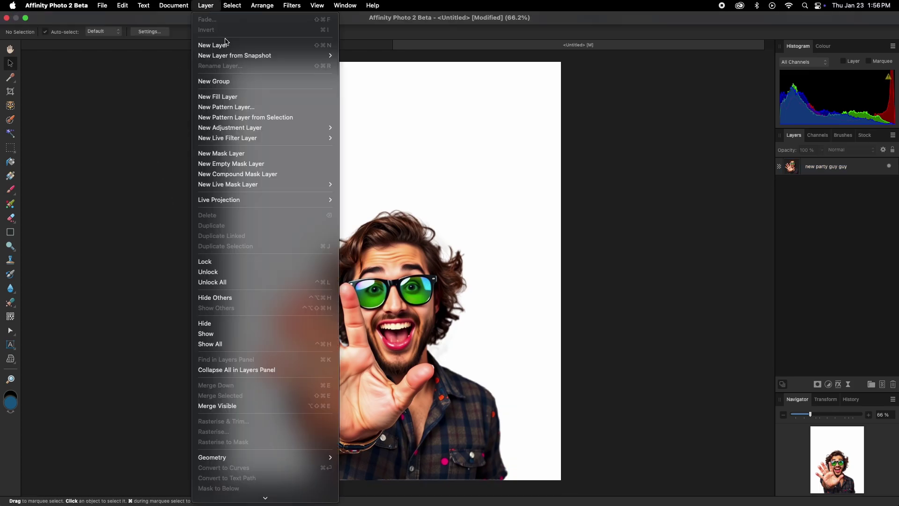
pyautogui.click(242, 97)
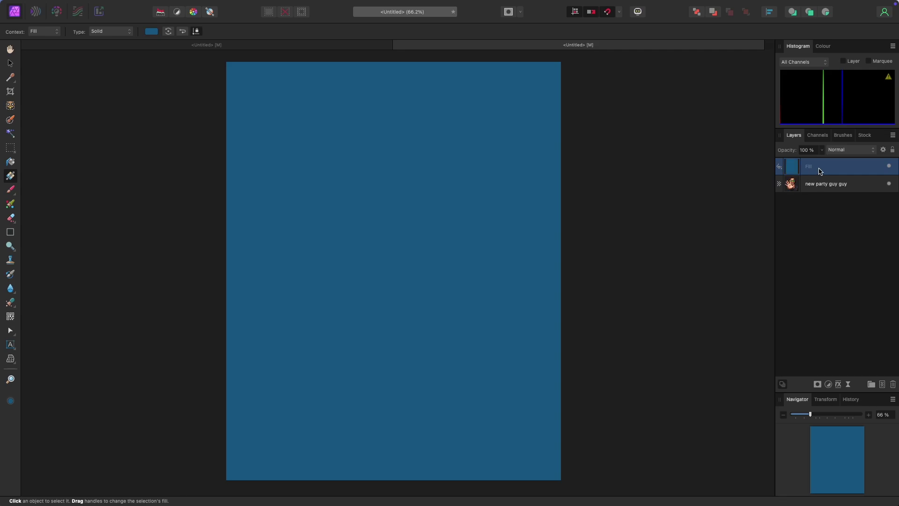
pyautogui.moveTo(823, 168); pyautogui.dragTo(808, 195)
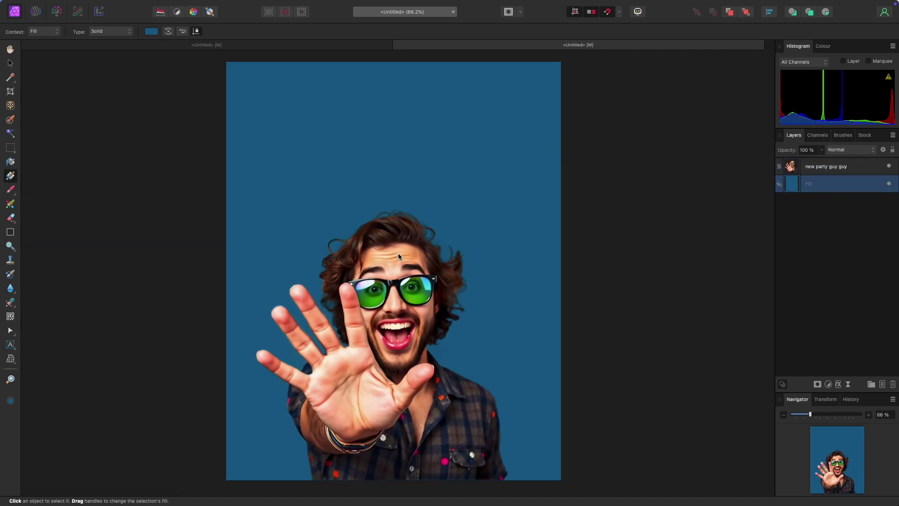
pyautogui.click(10, 62)
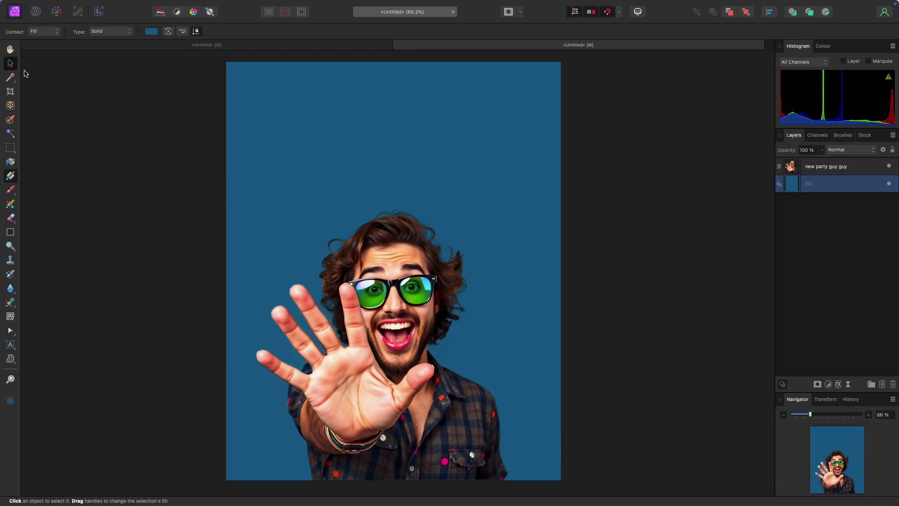
pyautogui.click(345, 281)
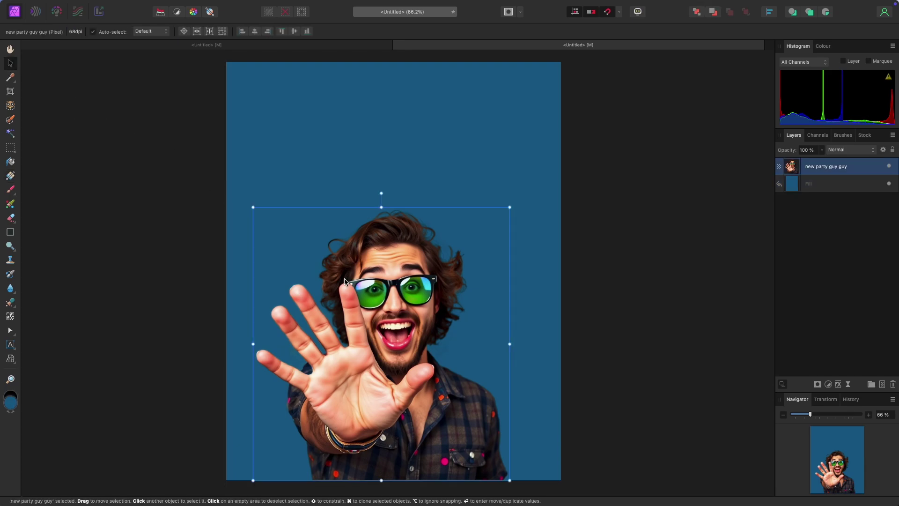
pyautogui.click(134, 229)
pyautogui.hscroll(2, 136, 230)
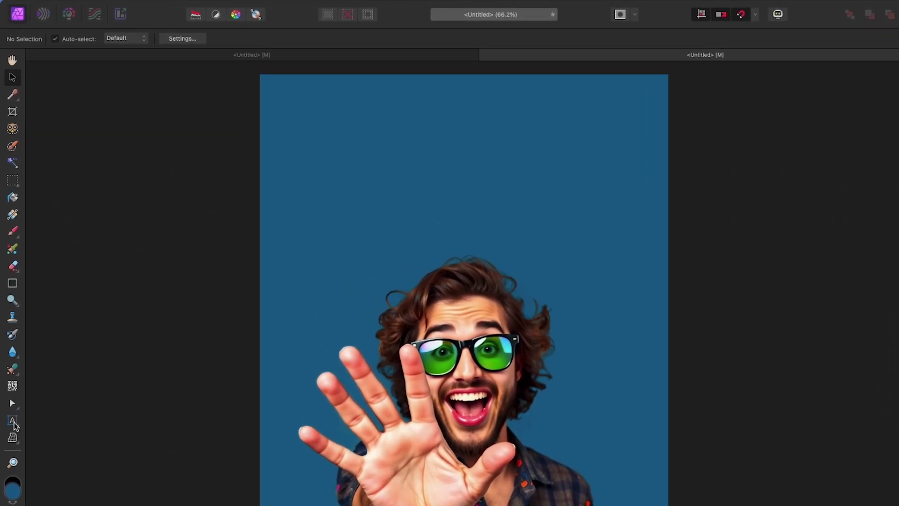
# - Add the artistic text "P" at about 287.6 pt in the upper left of the page
pyautogui.click(13, 421)
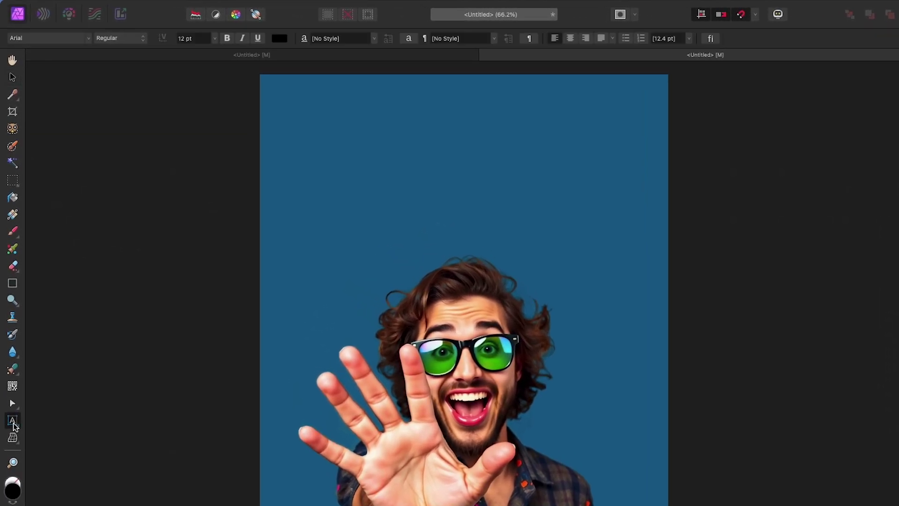
pyautogui.moveTo(294, 105); pyautogui.dragTo(332, 182)
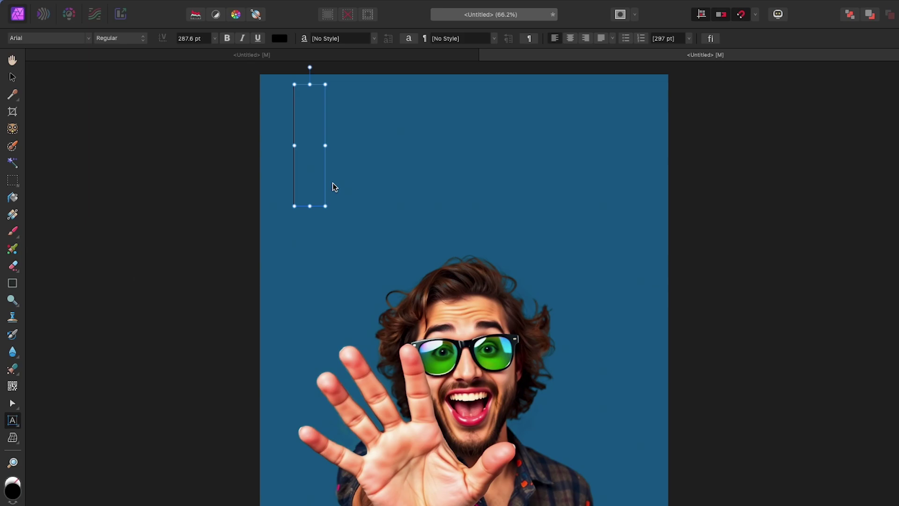
pyautogui.write('P')
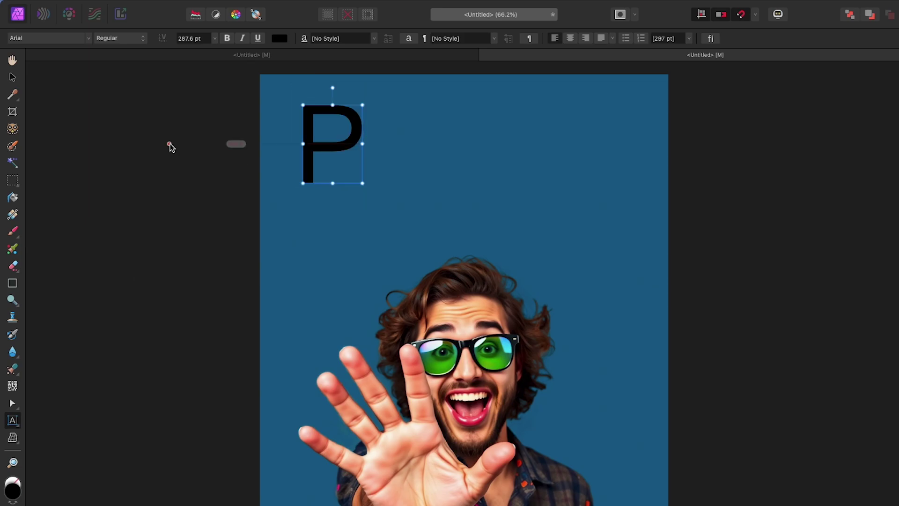
# - Set the letter P in the Impact font and enlarge it to about 383.7 pt
pyautogui.click(13, 77)
pyautogui.click(92, 42)
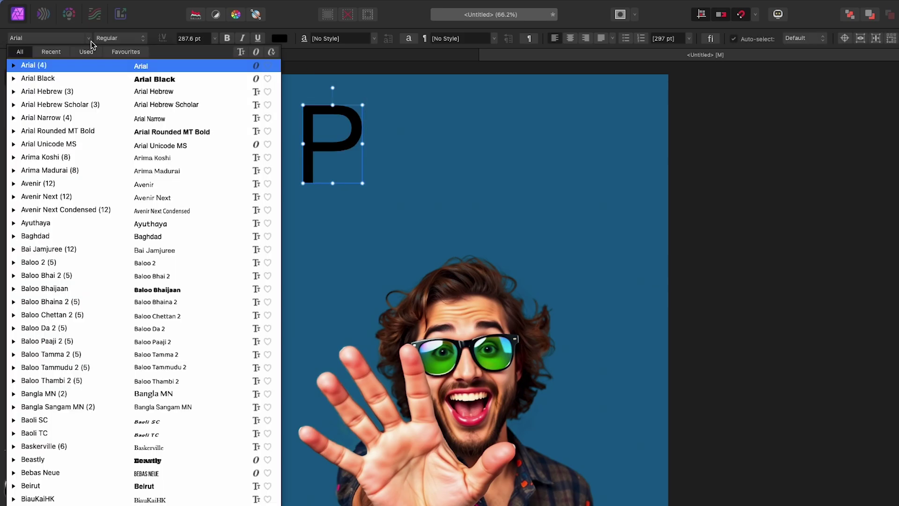
pyautogui.click(86, 52)
pyautogui.click(59, 55)
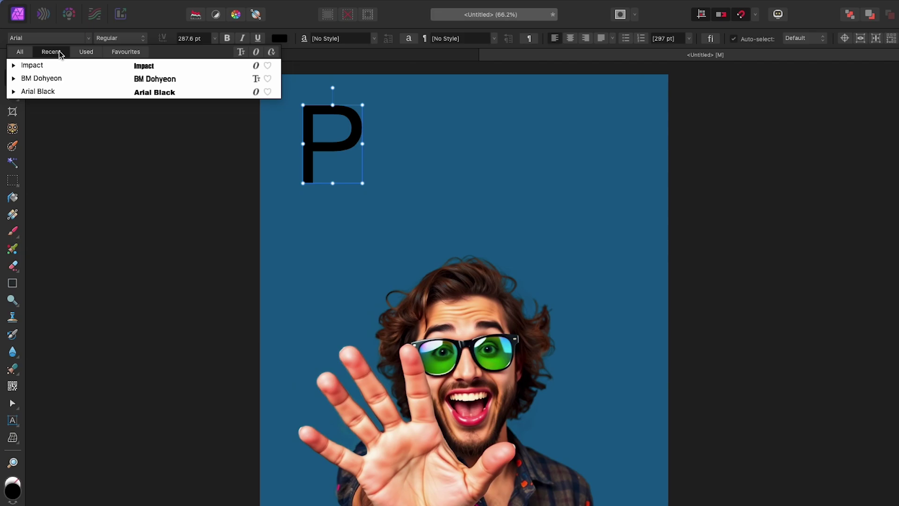
pyautogui.click(124, 69)
pyautogui.moveTo(348, 186); pyautogui.dragTo(359, 205)
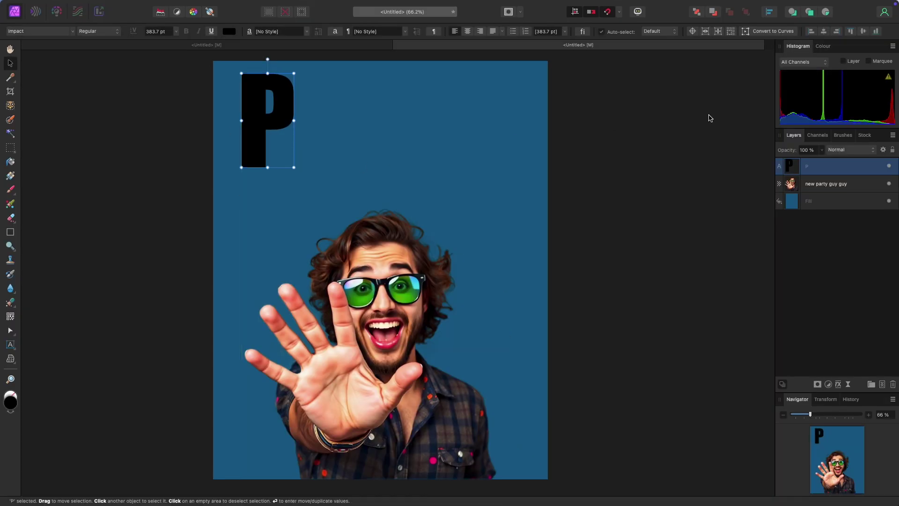
# - Colour the letter P magenta, F100FC
pyautogui.click(825, 46)
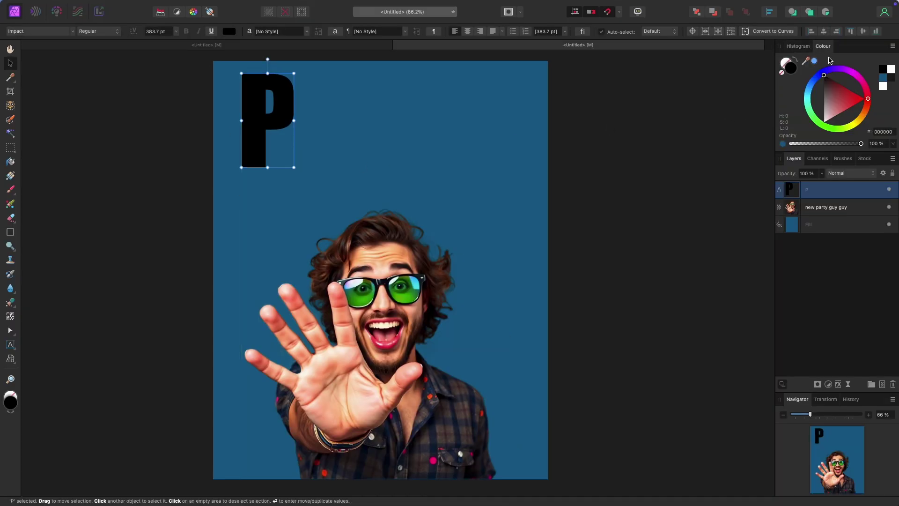
pyautogui.click(852, 75)
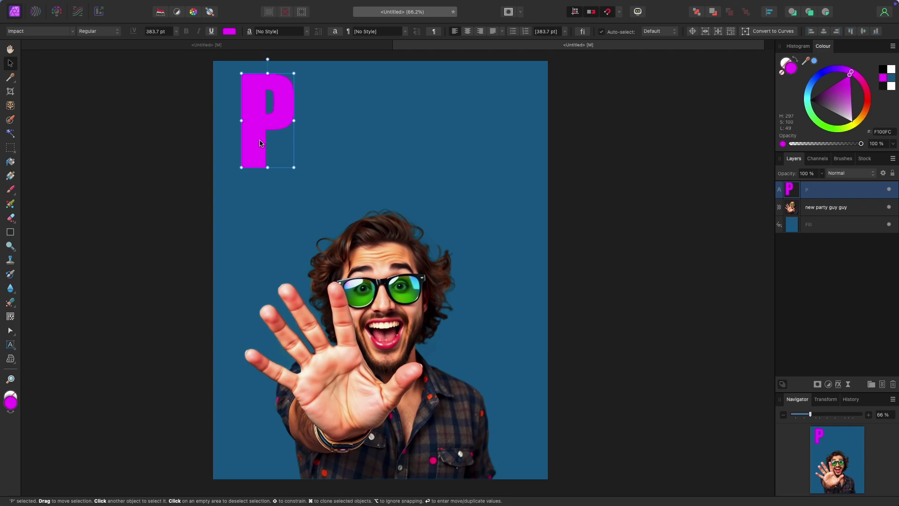
pyautogui.hscroll(-1, 261, 143)
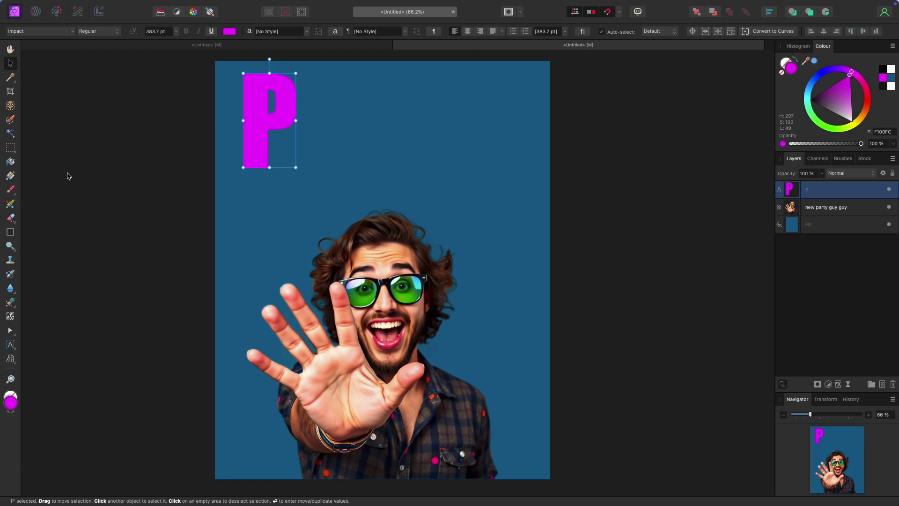
# - Apply a linear magenta-to-black gradient down the letter P and set its mid point to 66 %
pyautogui.click(10, 176)
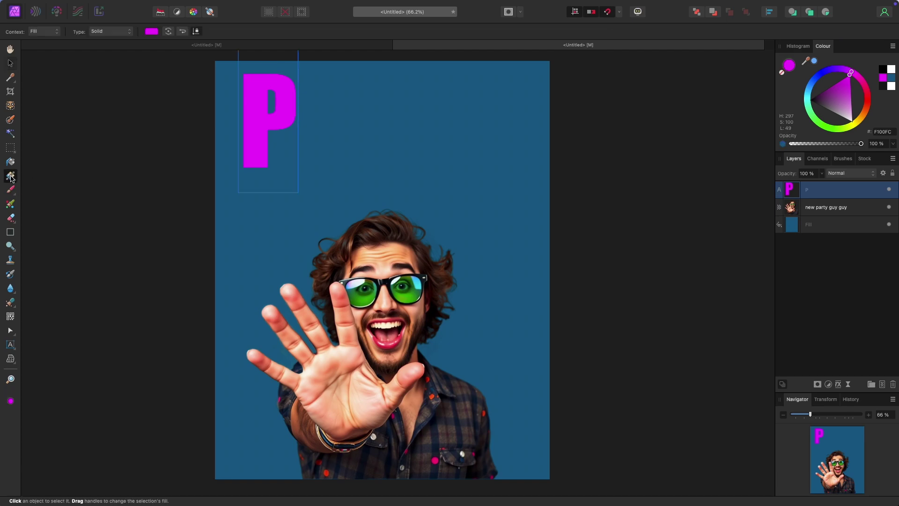
pyautogui.moveTo(258, 80); pyautogui.dragTo(256, 168)
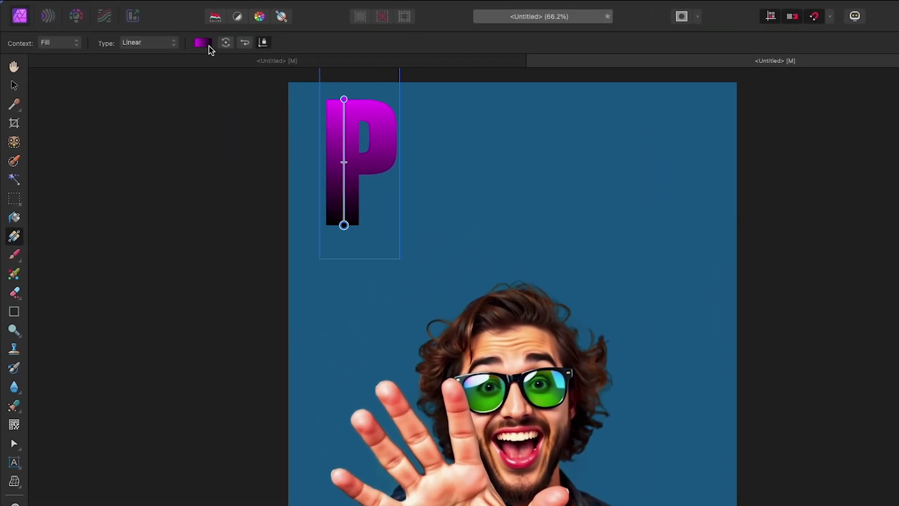
pyautogui.click(203, 43)
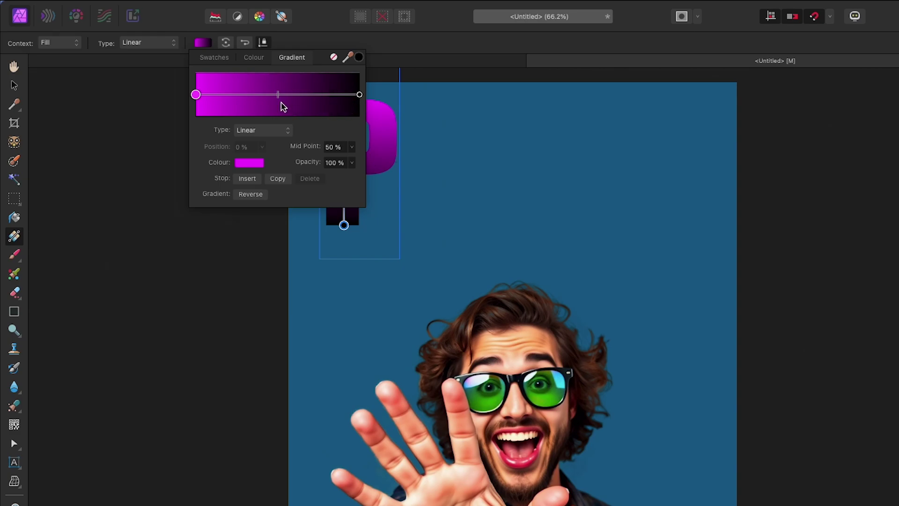
pyautogui.moveTo(277, 96)
pyautogui.mouseDown()
pyautogui.moveTo(269, 99)
pyautogui.moveTo(293, 100)
pyautogui.moveTo(263, 96)
pyautogui.moveTo(305, 100)
pyautogui.mouseUp()
pyautogui.hscroll(-5, 437, 145)
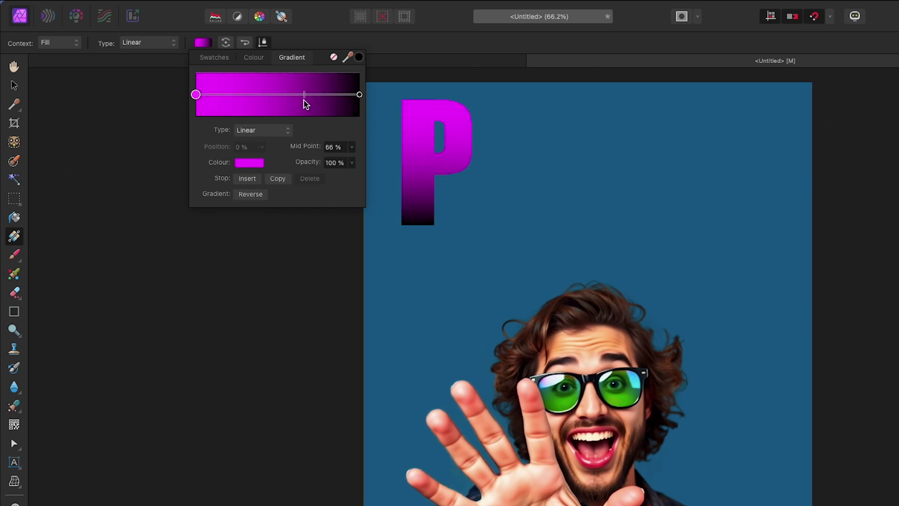
# - Change the end stop of the letter P's gradient to cyan, 00F6FF, and shift its mid point slightly towards the magenta
pyautogui.click(359, 95)
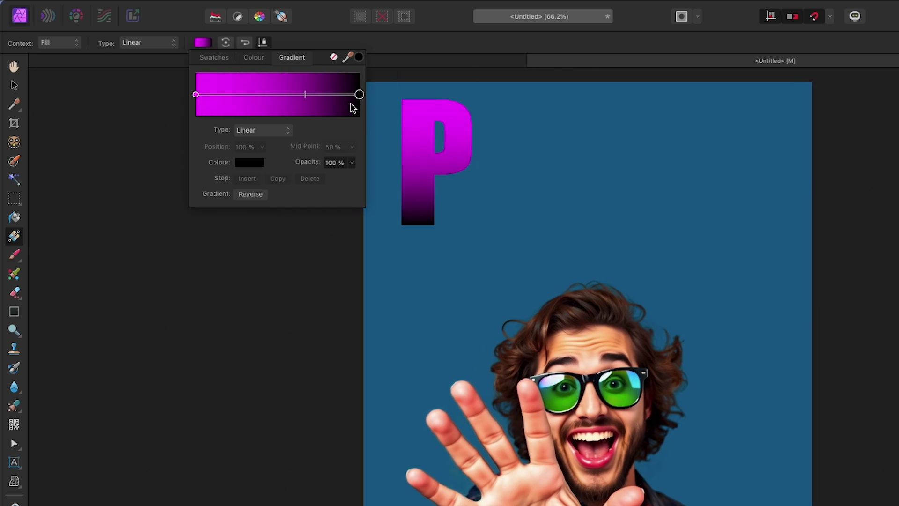
pyautogui.click(258, 165)
pyautogui.moveTo(252, 252); pyautogui.dragTo(241, 264)
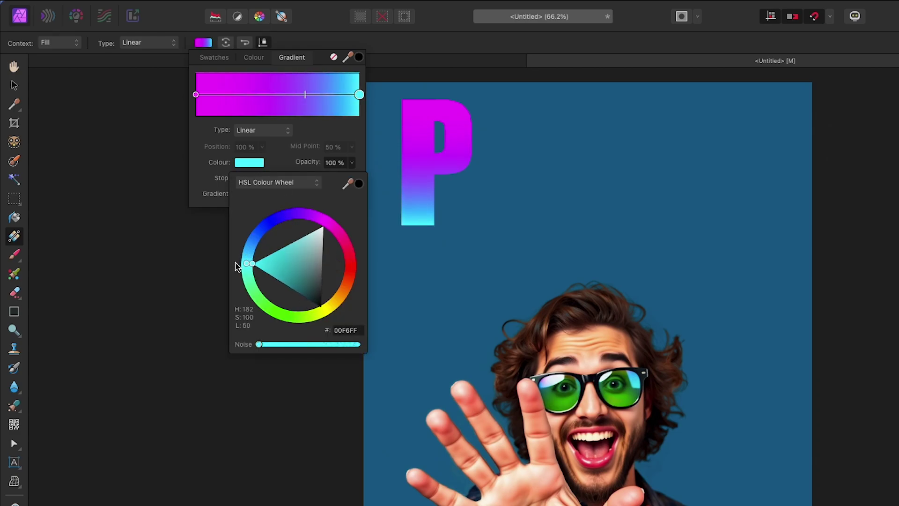
pyautogui.moveTo(302, 96); pyautogui.dragTo(294, 96)
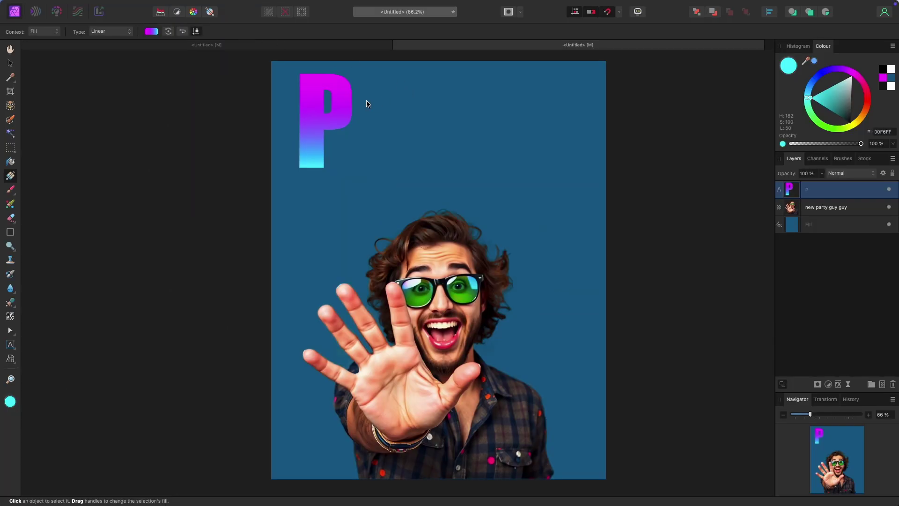
pyautogui.click(342, 105)
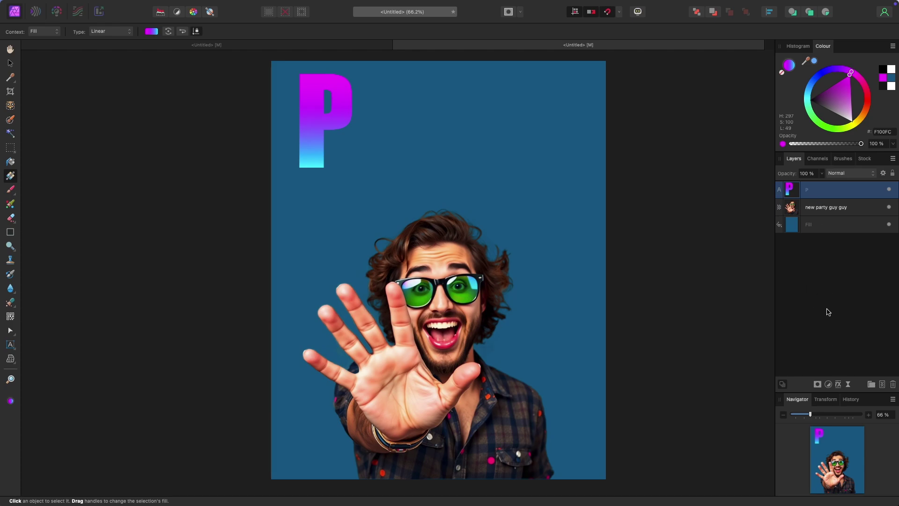
# - Add an outer shadow to the letter P with a 29.4 px radius, 5.2 px offset and 17 % intensity
pyautogui.click(839, 385)
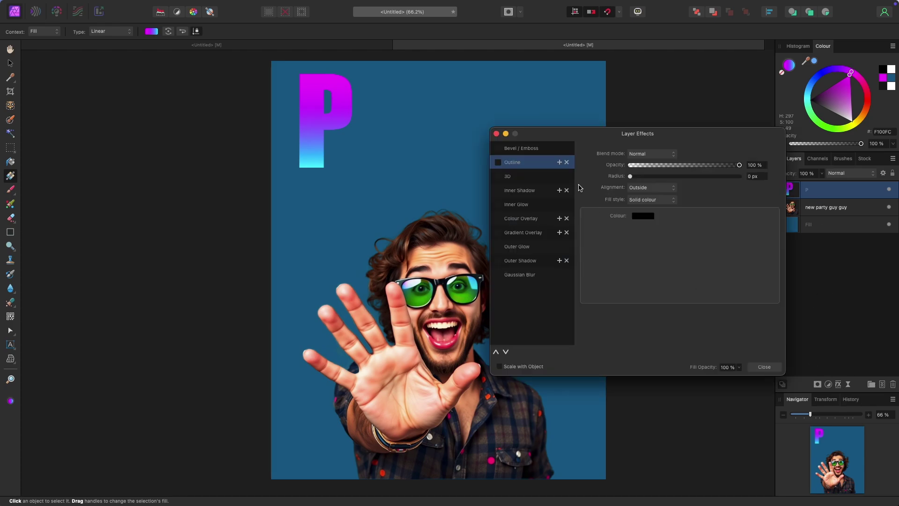
pyautogui.click(520, 261)
pyautogui.click(498, 261)
pyautogui.moveTo(637, 178); pyautogui.dragTo(697, 178)
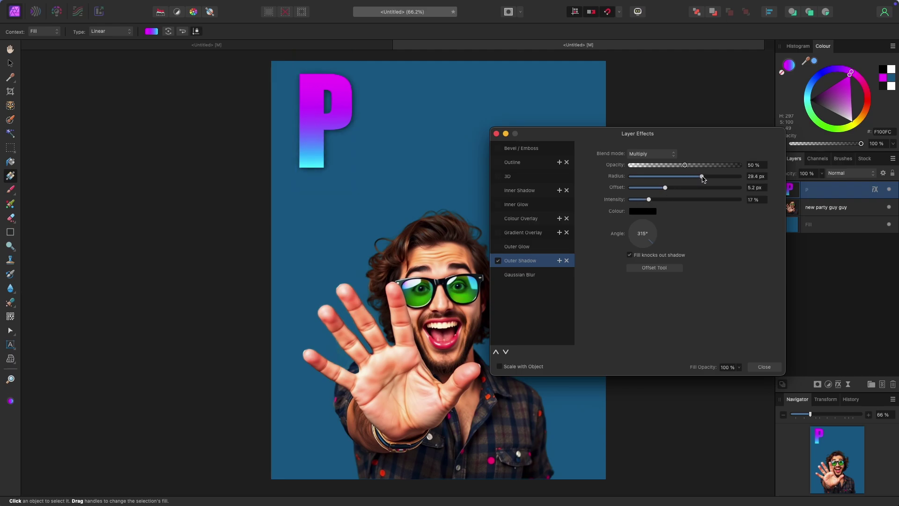
pyautogui.click(496, 133)
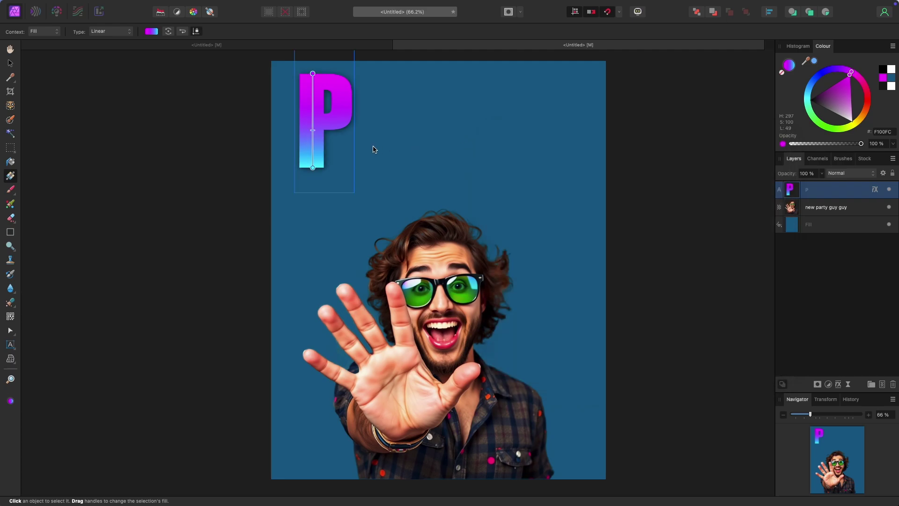
pyautogui.click(422, 147)
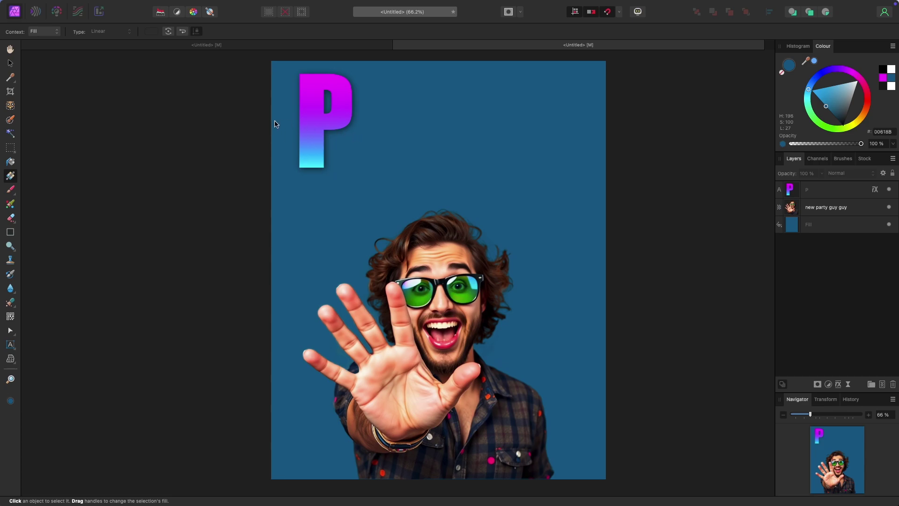
# - Duplicate the letter P layer and place the copy so it overlaps the original's right side
pyautogui.click(340, 127)
pyautogui.click(10, 63)
pyautogui.click(275, 151)
pyautogui.click(326, 130)
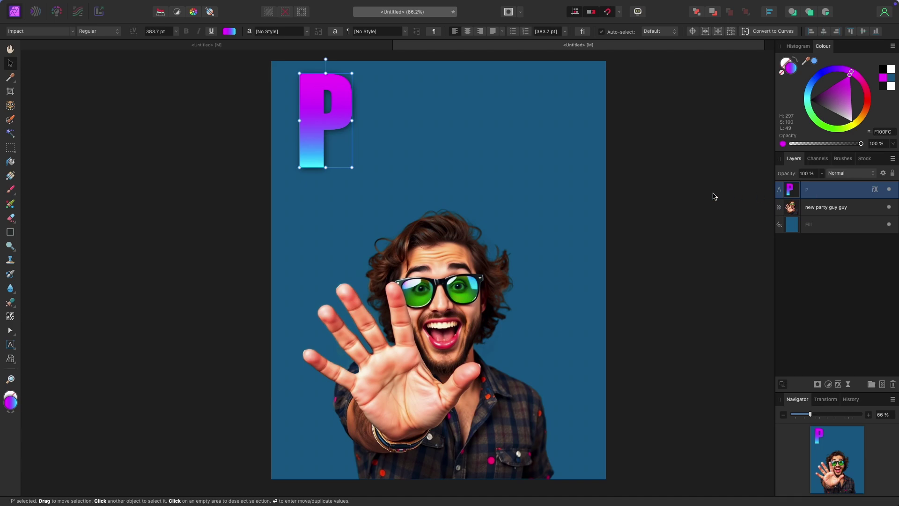
pyautogui.hotkey('ctrl', 'j')
pyautogui.rightClick(820, 206)
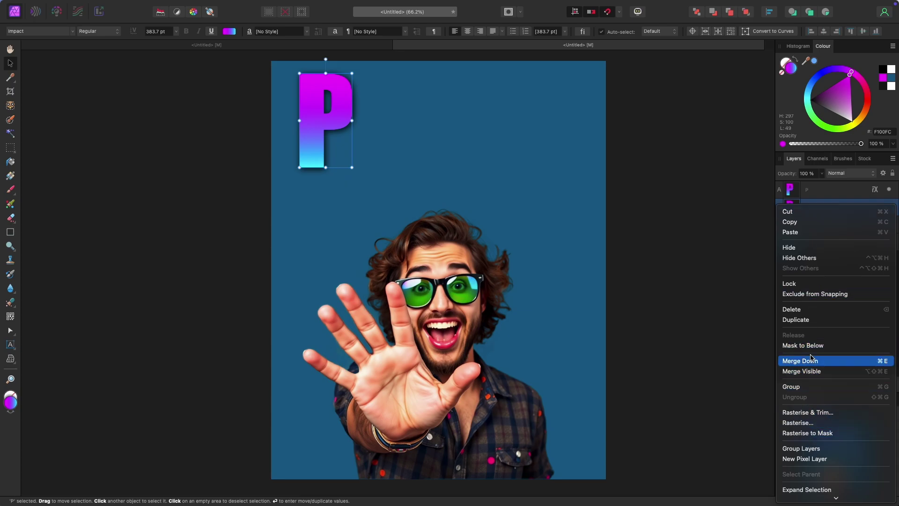
pyautogui.click(805, 320)
pyautogui.moveTo(327, 131); pyautogui.dragTo(364, 133)
# - Change the duplicated letter's text to "A"
pyautogui.press('t')
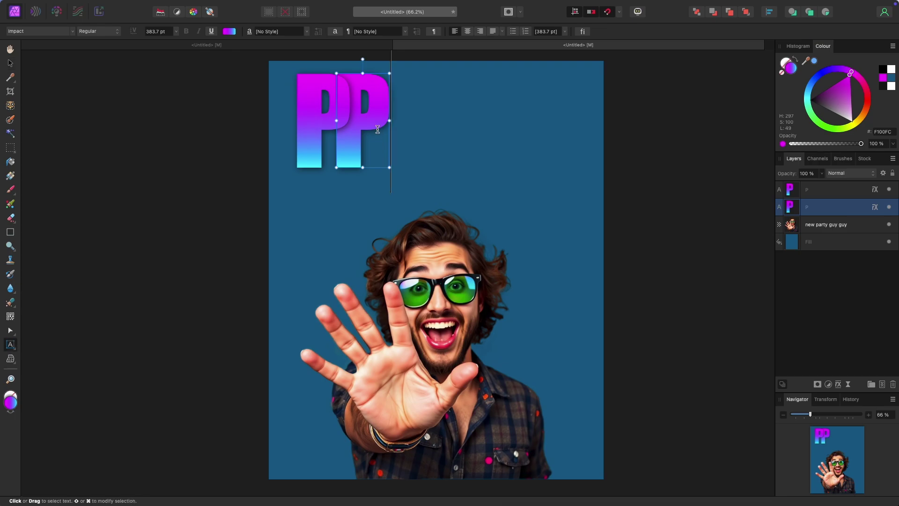
pyautogui.scroll(3, 381, 134)
pyautogui.write('A')
pyautogui.press('Escape')
pyautogui.scroll(-3, 377, 133)
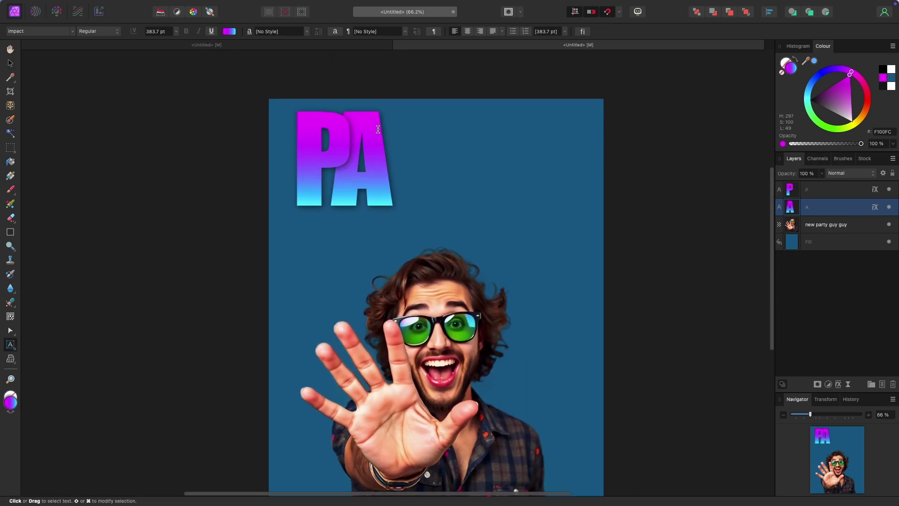
pyautogui.click(10, 63)
pyautogui.scroll(-1, 339, 146)
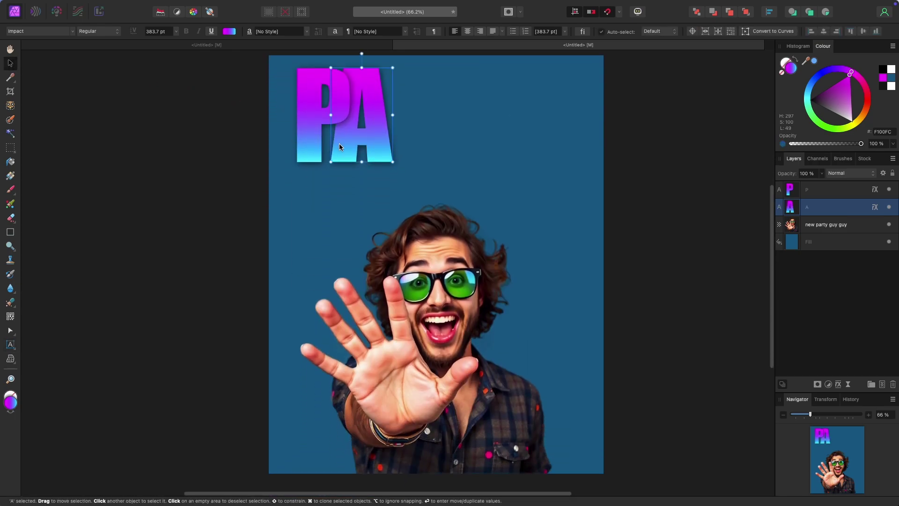
# - Shift the A slightly right, duplicate it further right and change the copy's text to "R"
pyautogui.moveTo(368, 140); pyautogui.dragTo(440, 140)
pyautogui.press('super+j')
pyautogui.press('t')
pyautogui.press('BackSpace')
pyautogui.scroll(4, 439, 140)
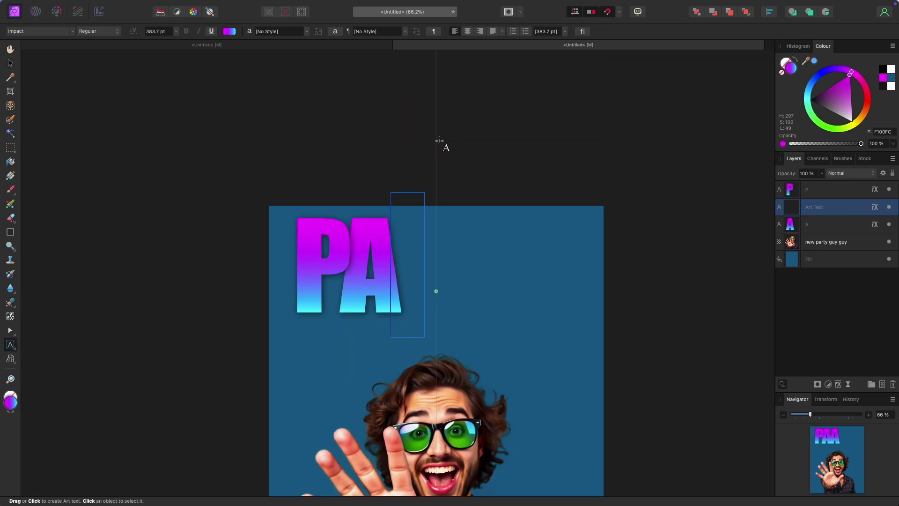
pyautogui.write('R')
pyautogui.hscroll(1, 439, 140)
pyautogui.scroll(-1, 440, 141)
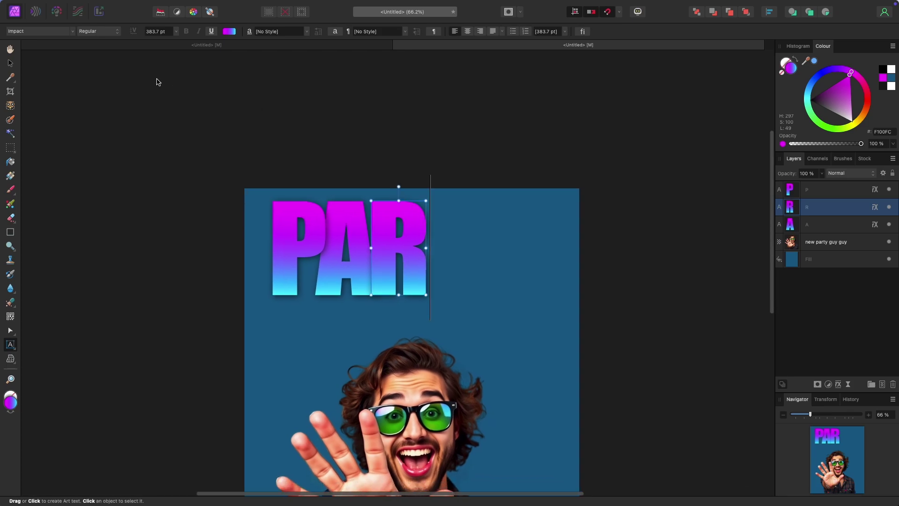
# - Move the R layer beneath the A layer in the stacking order
pyautogui.click(11, 62)
pyautogui.click(636, 194)
pyautogui.scroll(-1, 635, 194)
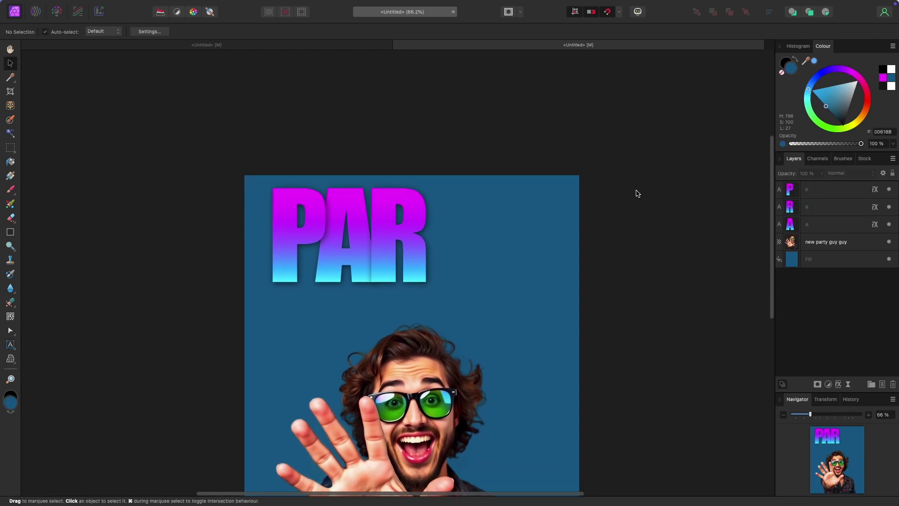
pyautogui.moveTo(813, 209); pyautogui.dragTo(816, 230)
pyautogui.click(414, 245)
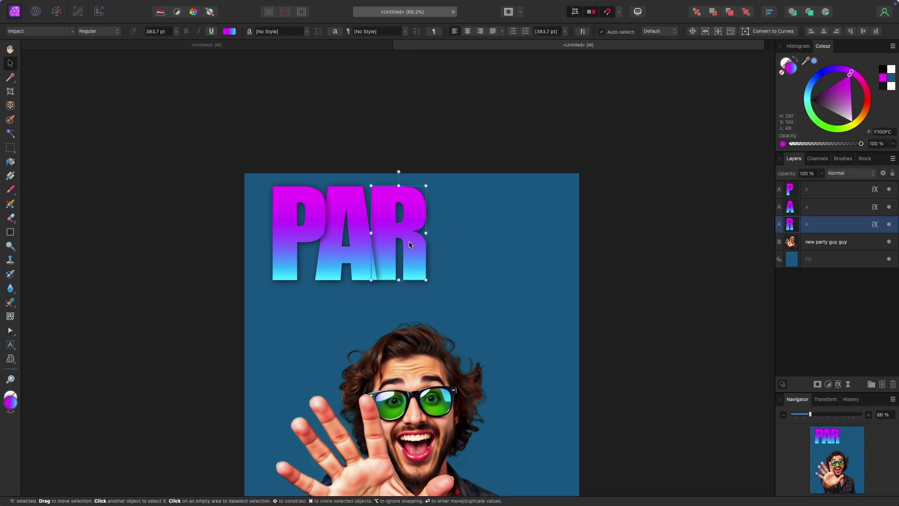
# - Duplicate the letter A, place the copy right of the R and change its text to "T"
pyautogui.click(345, 241)
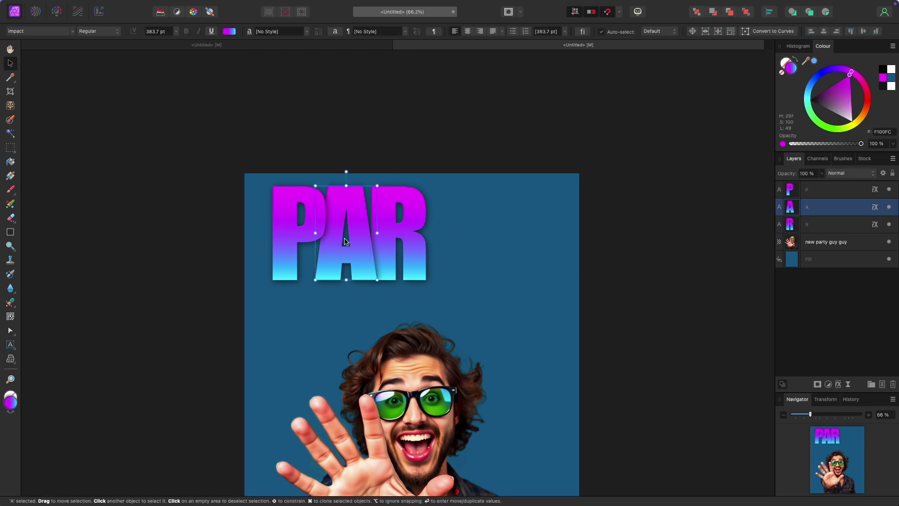
pyautogui.press('super+j')
pyautogui.moveTo(345, 241); pyautogui.dragTo(453, 241)
pyautogui.doubleClick(456, 242)
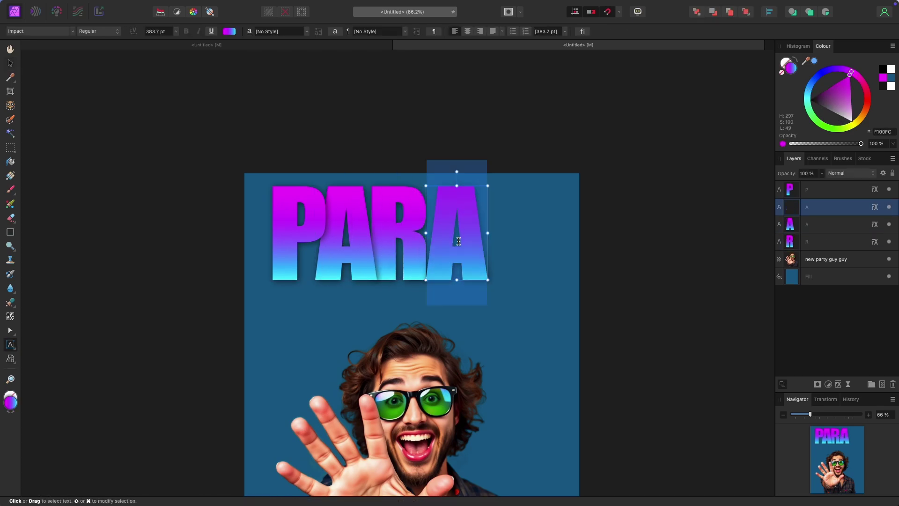
pyautogui.press('BackSpace')
pyautogui.write('T')
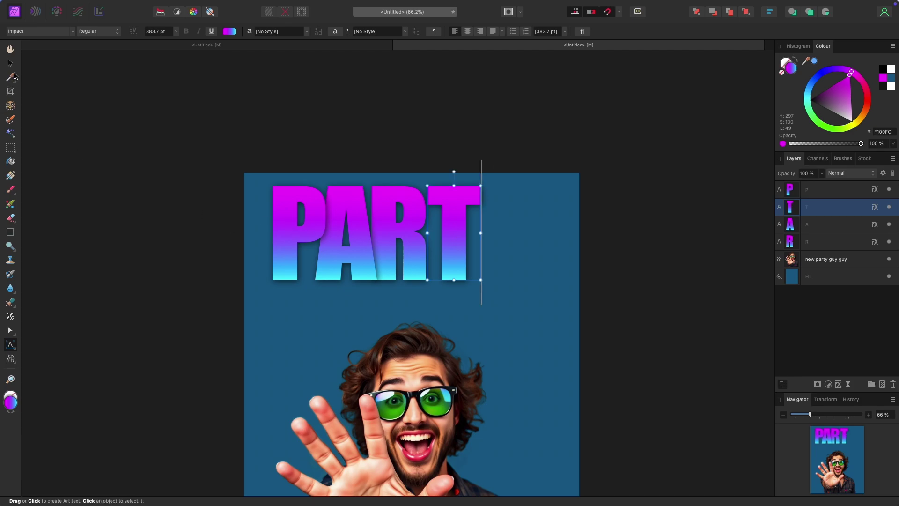
# - Tuck the T against the R, duplicate it to the right and change the copy's text to "Y"
pyautogui.click(11, 63)
pyautogui.moveTo(455, 246); pyautogui.dragTo(499, 249)
pyautogui.doubleClick(499, 250)
pyautogui.write('Y')
pyautogui.press('Escape')
pyautogui.click(10, 64)
pyautogui.scroll(-1, 124, 136)
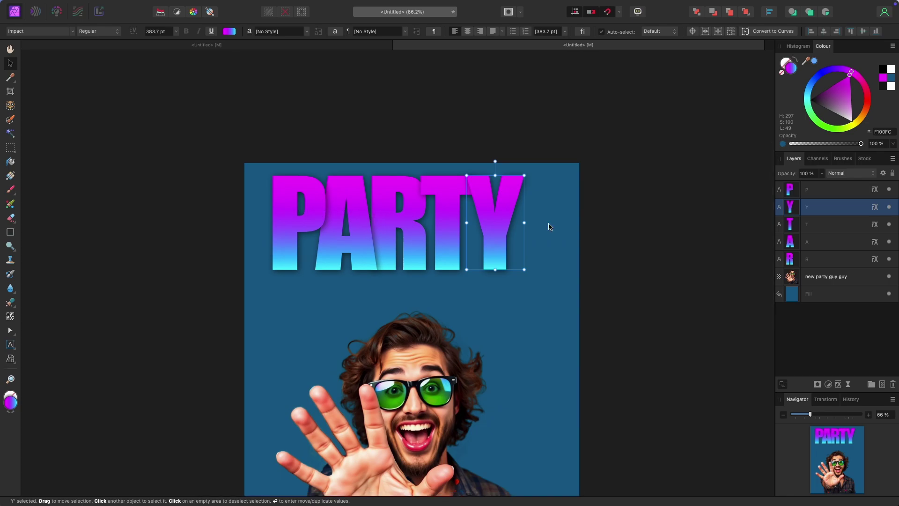
# - Select all the letters of PARTY together and shift the word right to centre it on the page
pyautogui.press('super+d')
pyautogui.moveTo(269, 180); pyautogui.dragTo(515, 272)
pyautogui.moveTo(463, 239); pyautogui.dragTo(476, 240)
pyautogui.scroll(-2, 453, 243)
pyautogui.click(156, 215)
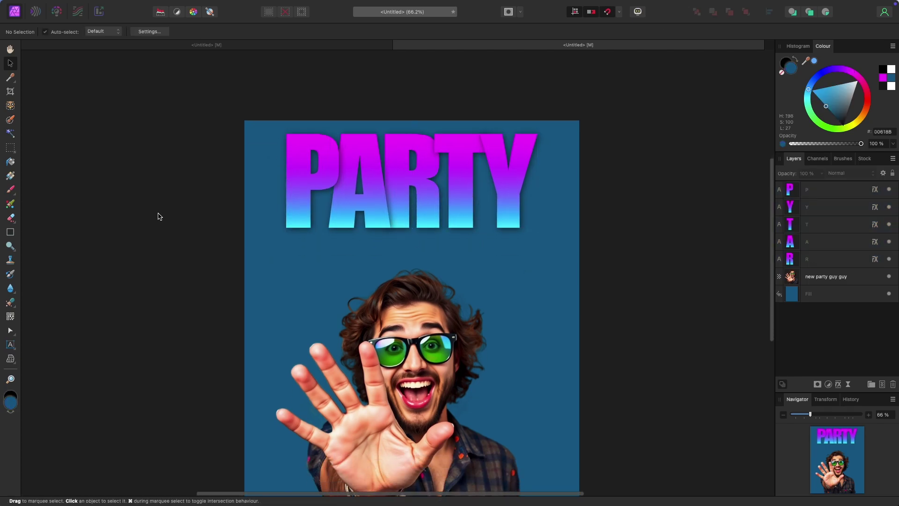
# - Duplicate the letter P just below the word PARTY and open the copy's text for editing
pyautogui.scroll(-3, 156, 216)
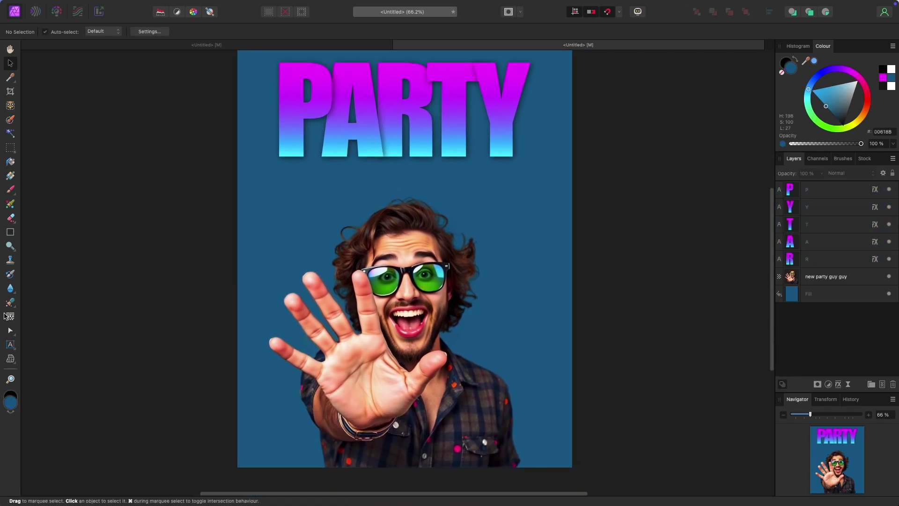
pyautogui.click(292, 147)
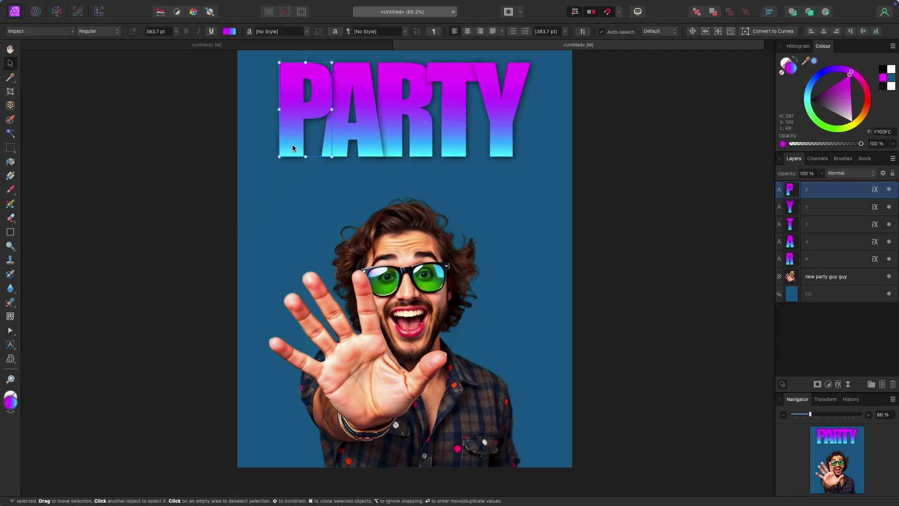
pyautogui.moveTo(293, 145); pyautogui.dragTo(283, 215)
pyautogui.doubleClick(301, 210)
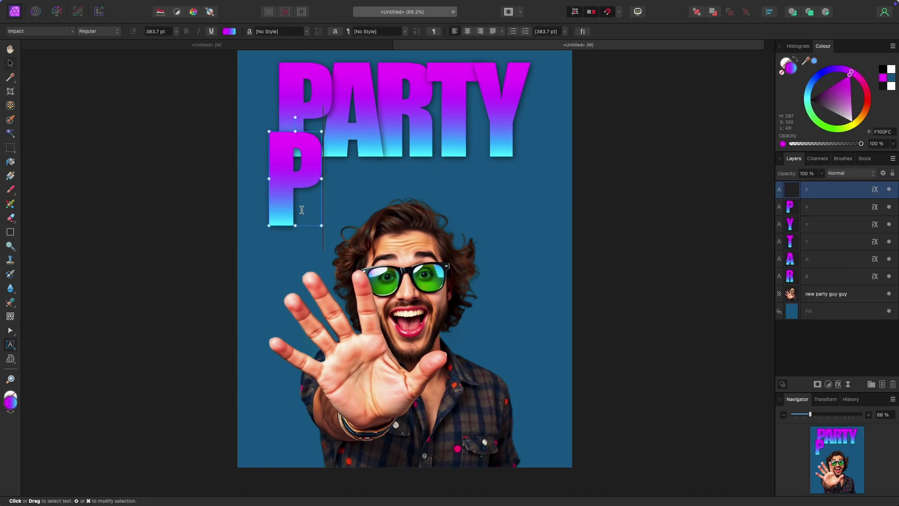
pyautogui.write('at my')
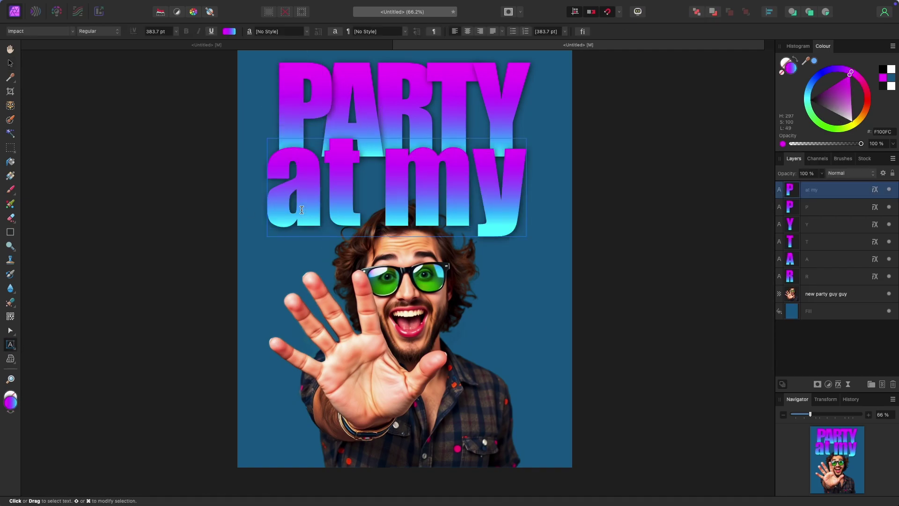
pyautogui.press('BackSpace')
pyautogui.press('BackSpace')
pyautogui.press('BackSpace')
pyautogui.press('BackSpace')
pyautogui.press('BackSpace')
# - Enter "AT MY HOUSE!" as the text of the duplicated letter layer
pyautogui.write('AT MY')
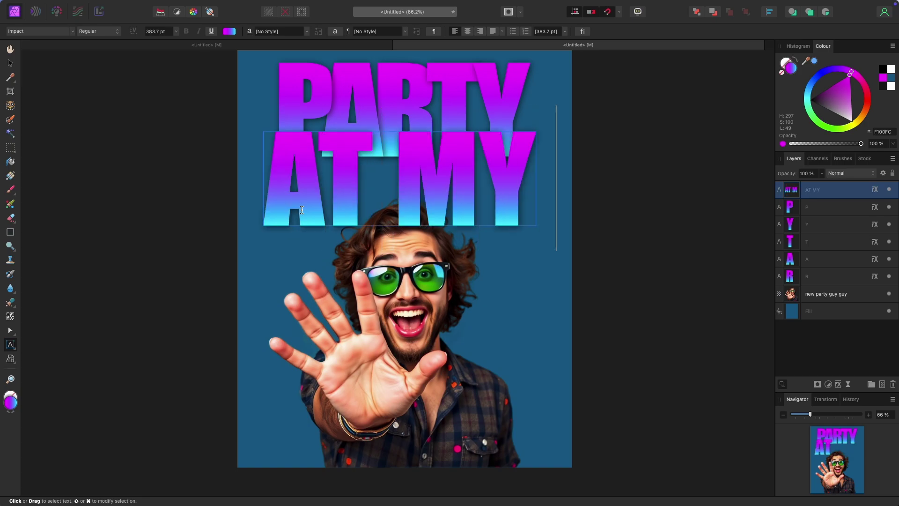
pyautogui.write(' HOUSE!')
pyautogui.press('Escape')
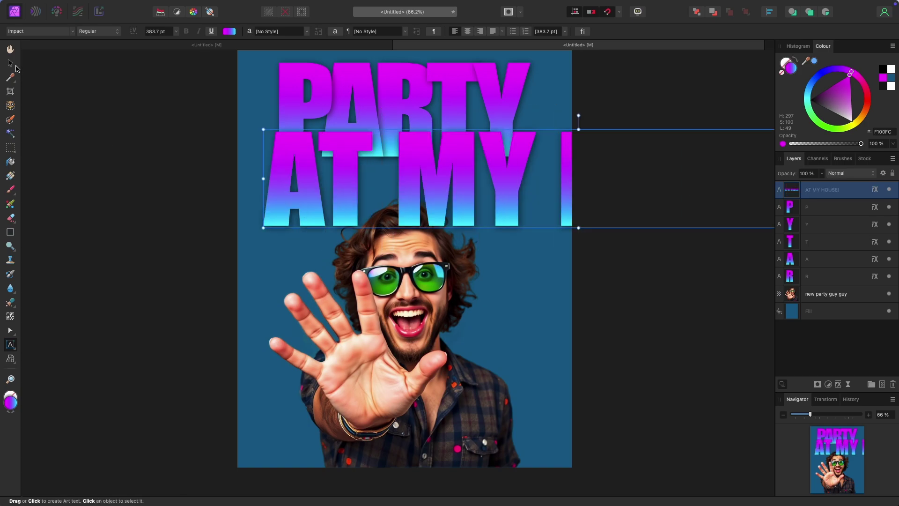
# - Scale the AT MY HOUSE! line down to a small subtitle and centre it directly beneath PARTY
pyautogui.moveTo(263, 130); pyautogui.dragTo(449, 160)
pyautogui.moveTo(462, 190); pyautogui.dragTo(189, 162)
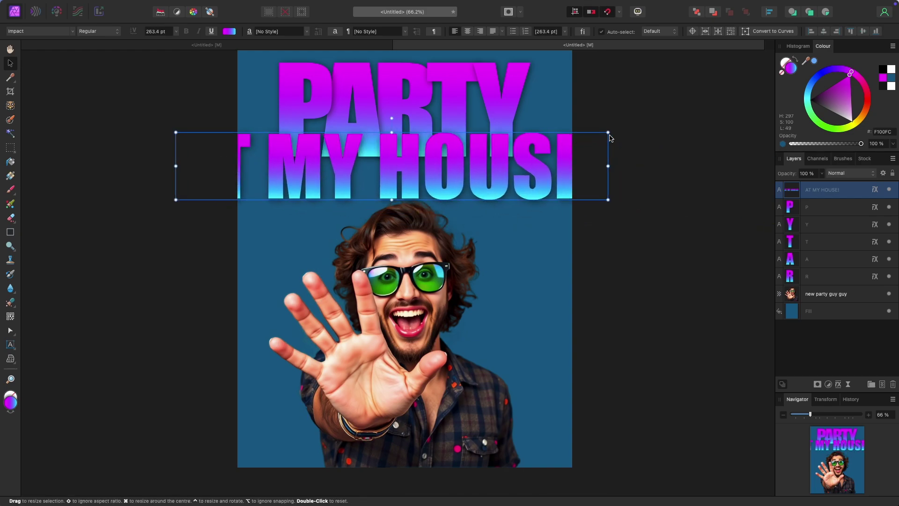
pyautogui.moveTo(609, 133); pyautogui.dragTo(449, 178)
pyautogui.click(536, 197)
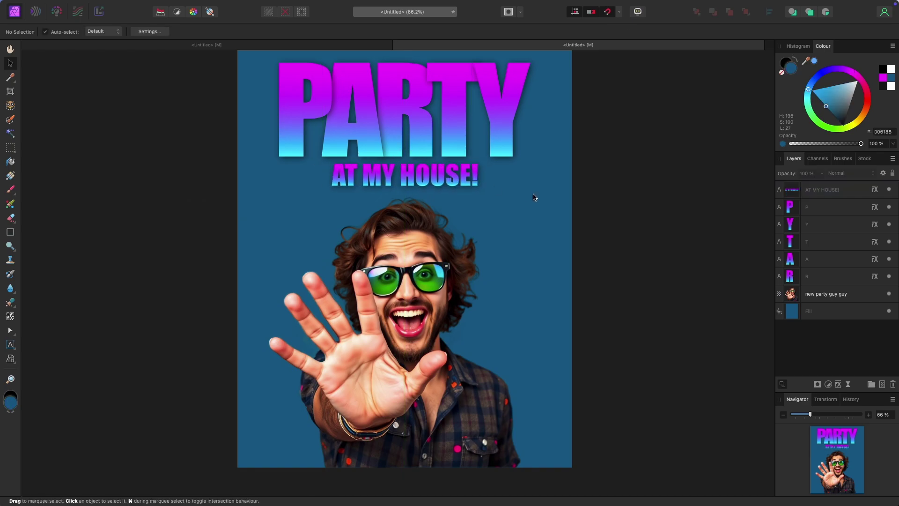
# - Draw a QR code over the man's open palm and rotate it counter-clockwise to match the hand's tilt
pyautogui.hscroll(2, 218, 163)
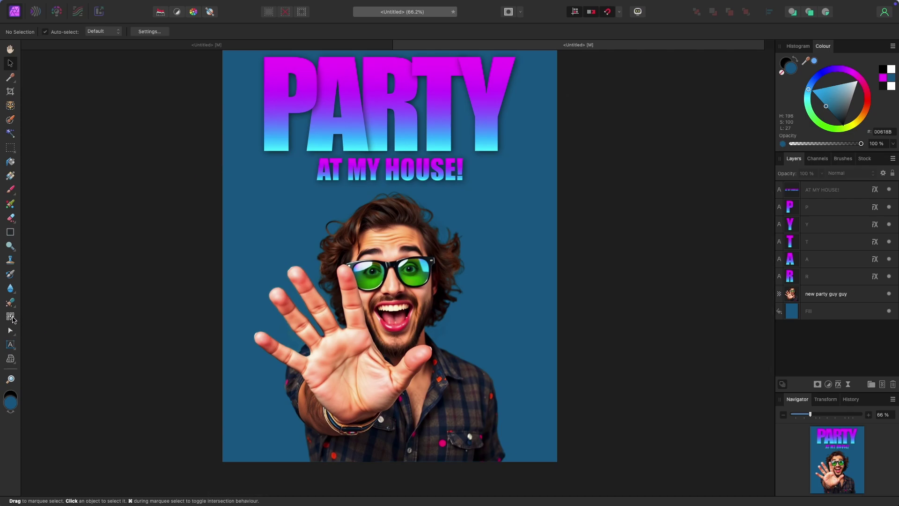
pyautogui.click(11, 318)
pyautogui.moveTo(314, 348); pyautogui.dragTo(370, 399)
pyautogui.moveTo(342, 334); pyautogui.dragTo(323, 339)
pyautogui.moveTo(356, 369); pyautogui.dragTo(360, 372)
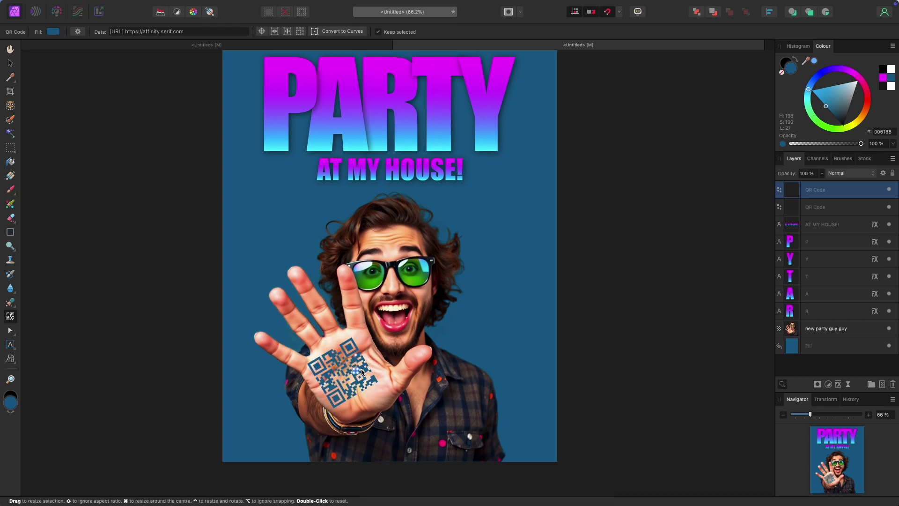
pyautogui.click(10, 63)
# - Colour the QR code on the palm magenta, F100FC
pyautogui.hscroll(2, 349, 347)
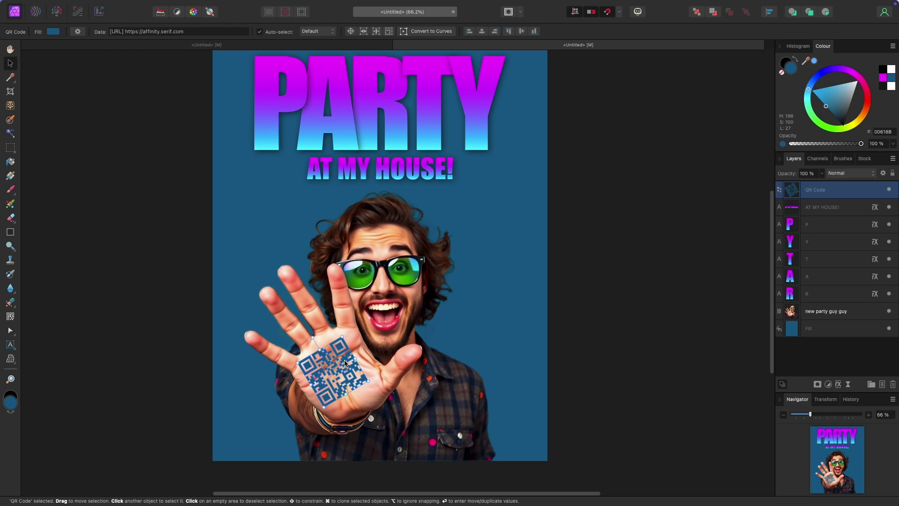
pyautogui.scroll(1, 373, 172)
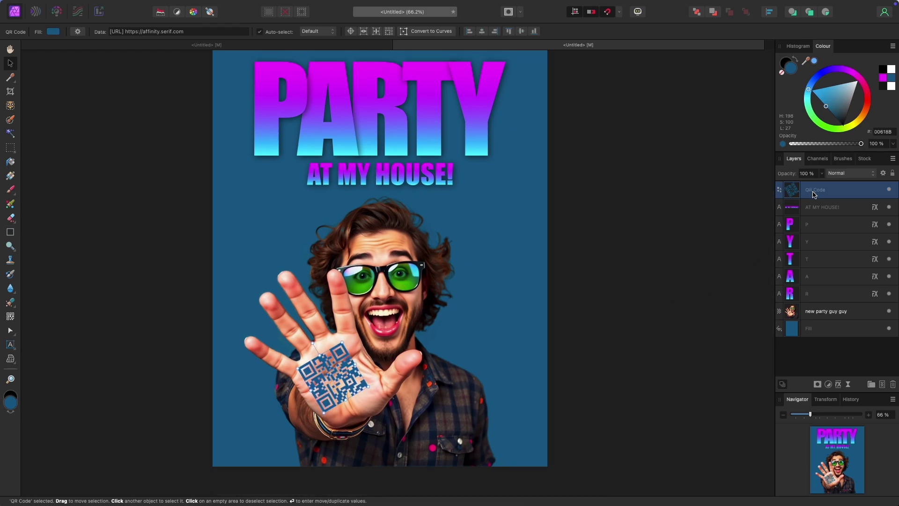
pyautogui.click(883, 77)
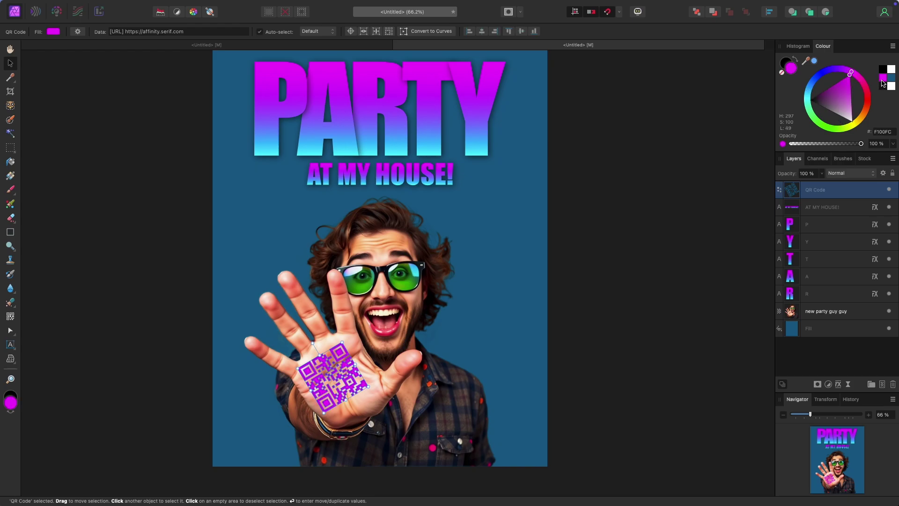
# - Nudge the QR code into place on the palm and add an outside outline effect with a 9 px radius
pyautogui.moveTo(345, 383); pyautogui.dragTo(349, 381)
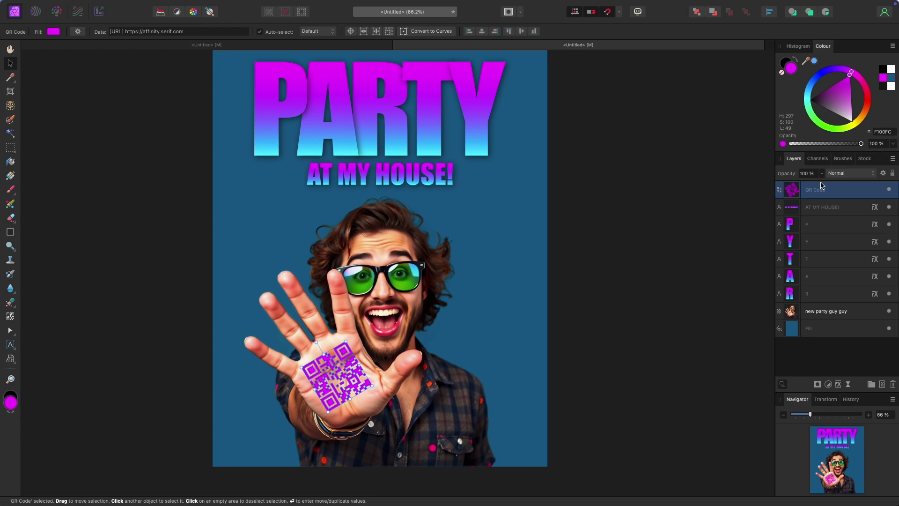
pyautogui.click(838, 384)
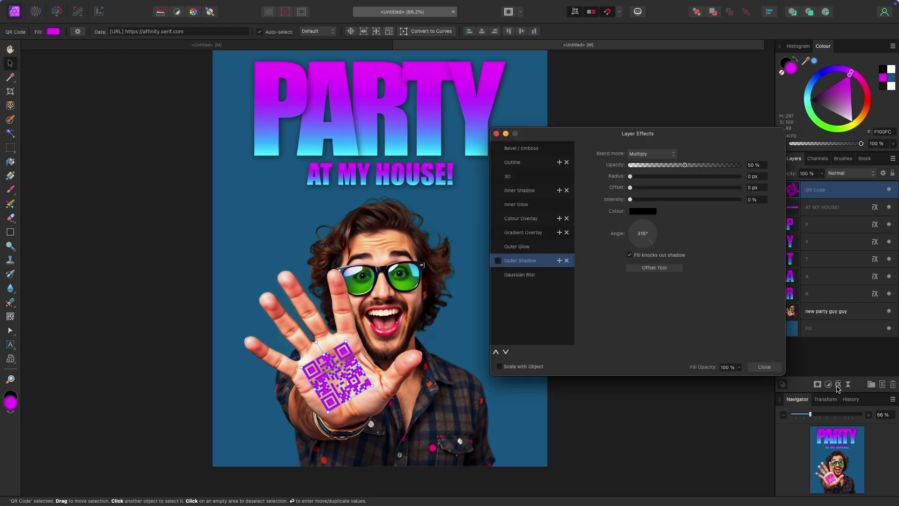
pyautogui.click(515, 162)
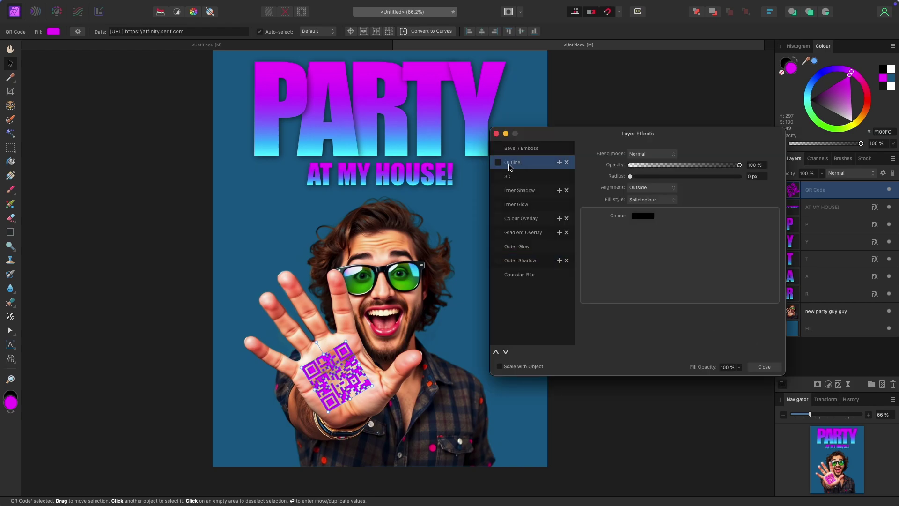
pyautogui.click(499, 162)
pyautogui.moveTo(630, 177); pyautogui.dragTo(675, 186)
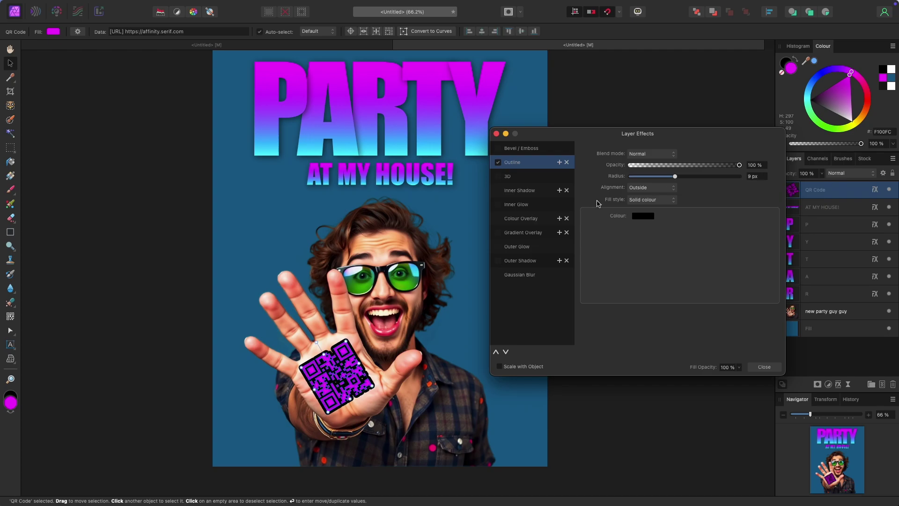
# - Try the lettering's cyan, 13E2FF, as the QR code's outline colour and set the outline radius to 9.3 px
pyautogui.click(641, 217)
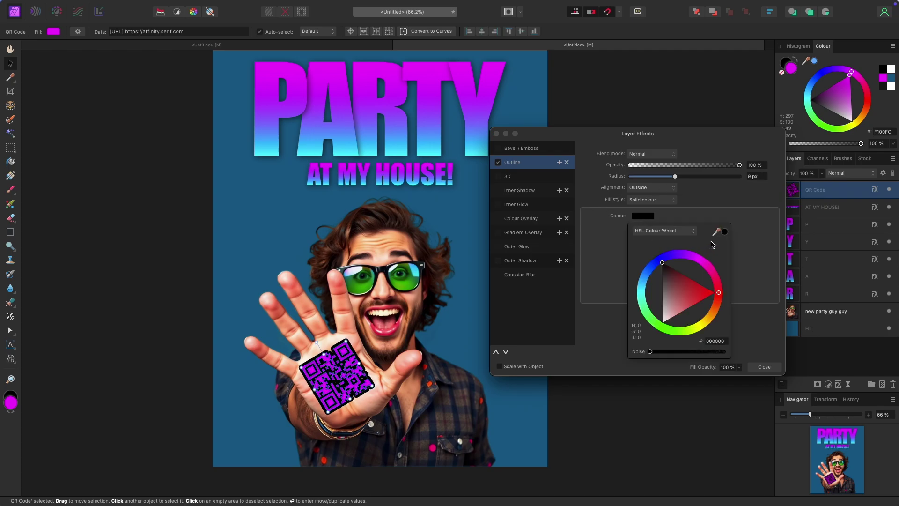
pyautogui.moveTo(724, 232); pyautogui.dragTo(480, 152)
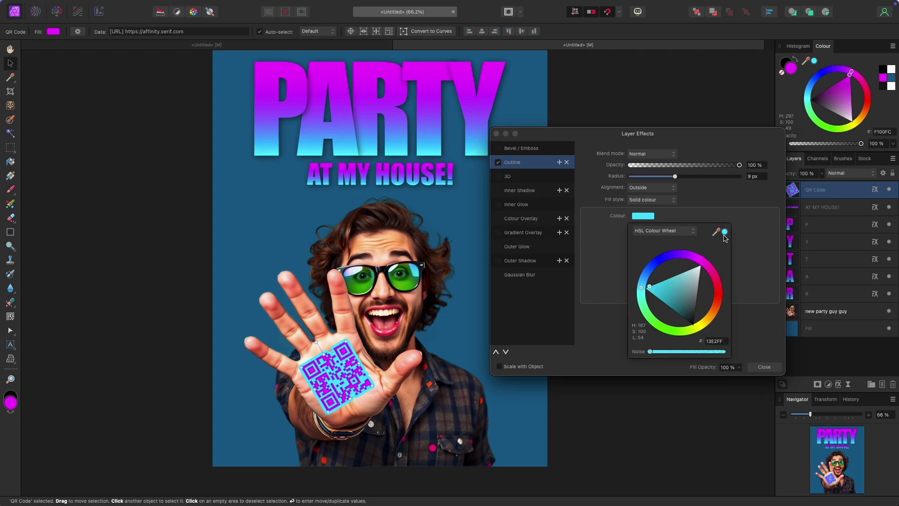
pyautogui.moveTo(674, 178)
pyautogui.mouseDown()
pyautogui.moveTo(658, 178)
pyautogui.moveTo(682, 178)
pyautogui.moveTo(675, 180)
pyautogui.mouseUp()
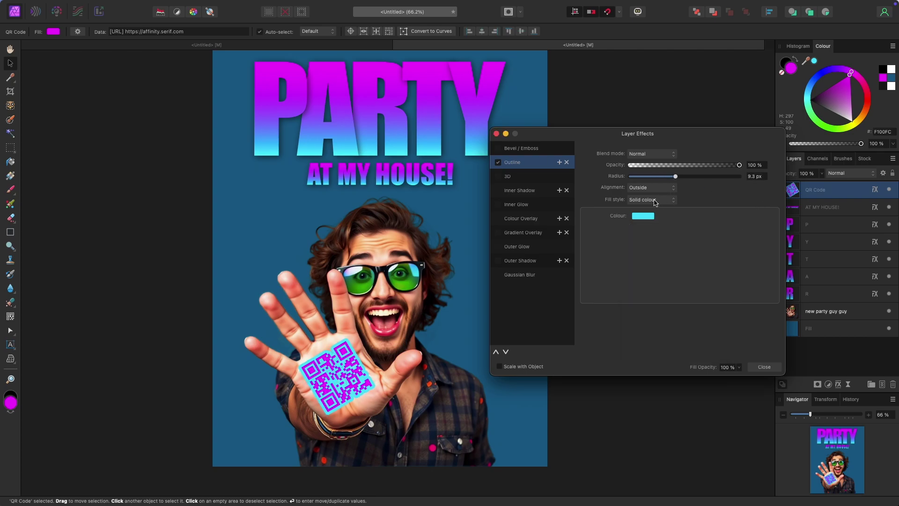
# - Change the QR code's outline colour to near-black, 101010, and shift the code slightly on the palm
pyautogui.click(643, 216)
pyautogui.click(676, 294)
pyautogui.moveTo(690, 307); pyautogui.dragTo(705, 324)
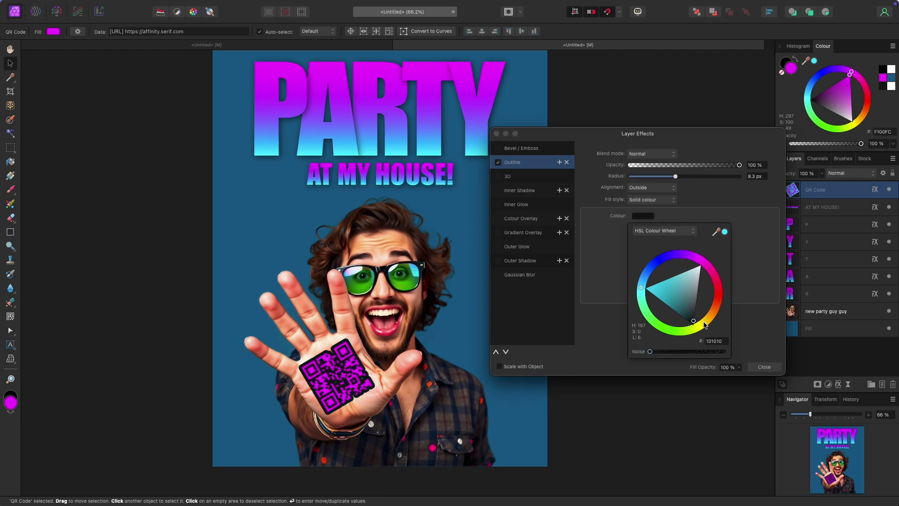
pyautogui.click(496, 133)
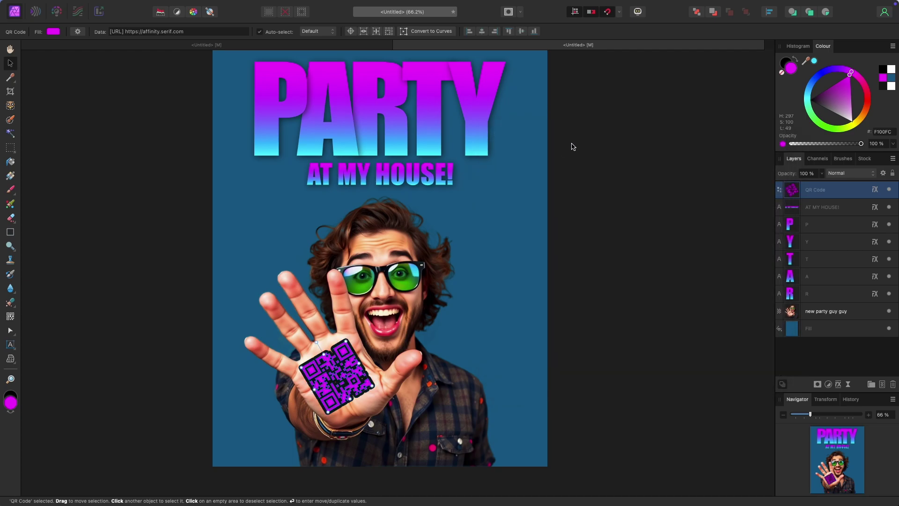
pyautogui.click(591, 138)
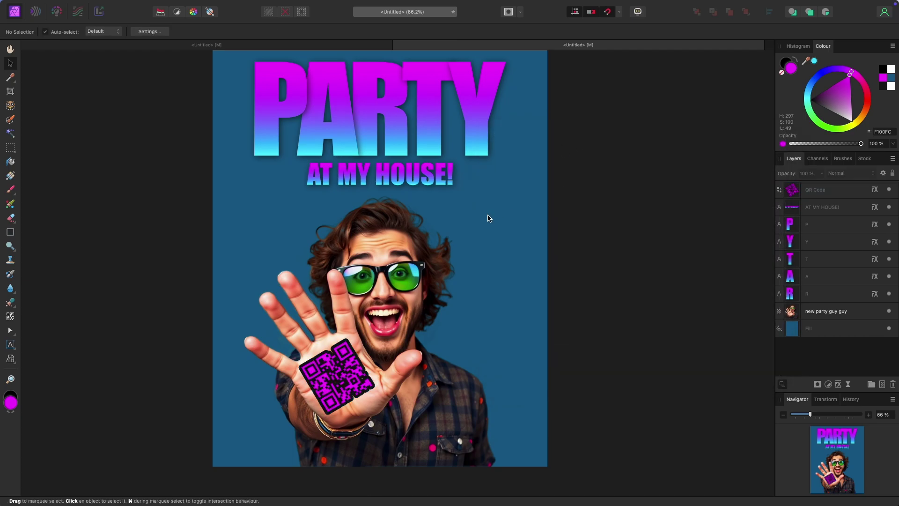
pyautogui.click(352, 355)
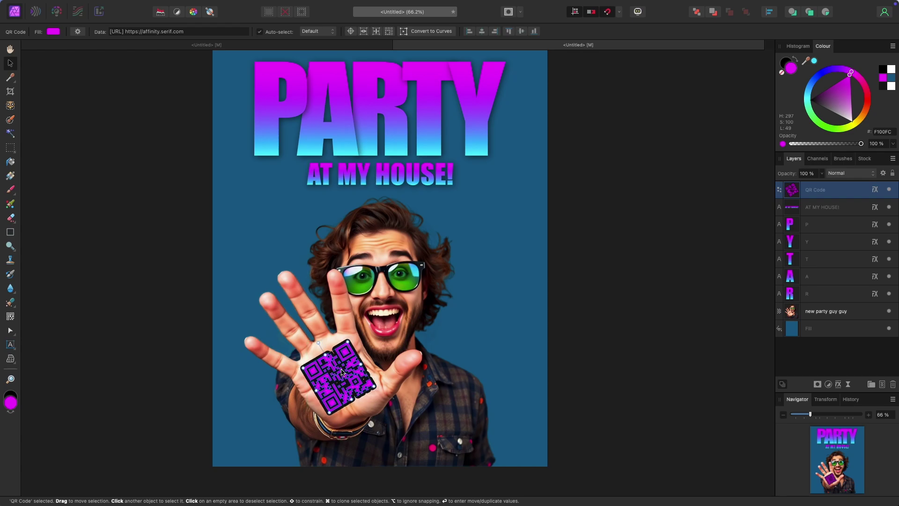
pyautogui.click(591, 335)
# - Duplicate the cut-out man layer and place the copy over the poster's right side
pyautogui.hscroll(2, 403, 273)
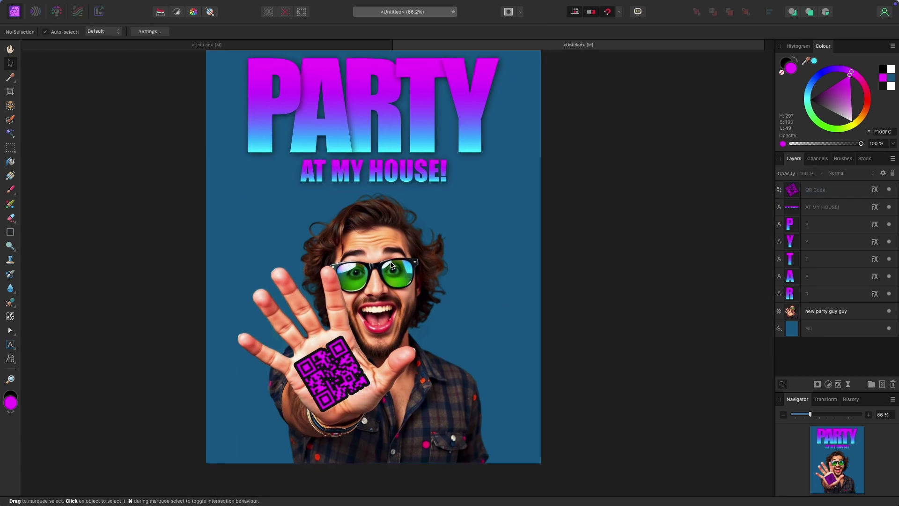
pyautogui.hscroll(2, 393, 265)
pyautogui.click(392, 265)
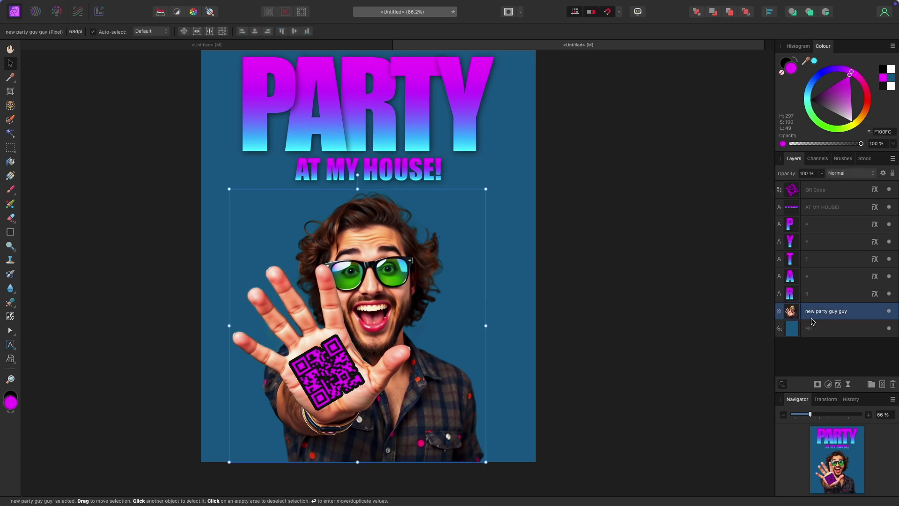
pyautogui.press('super+j')
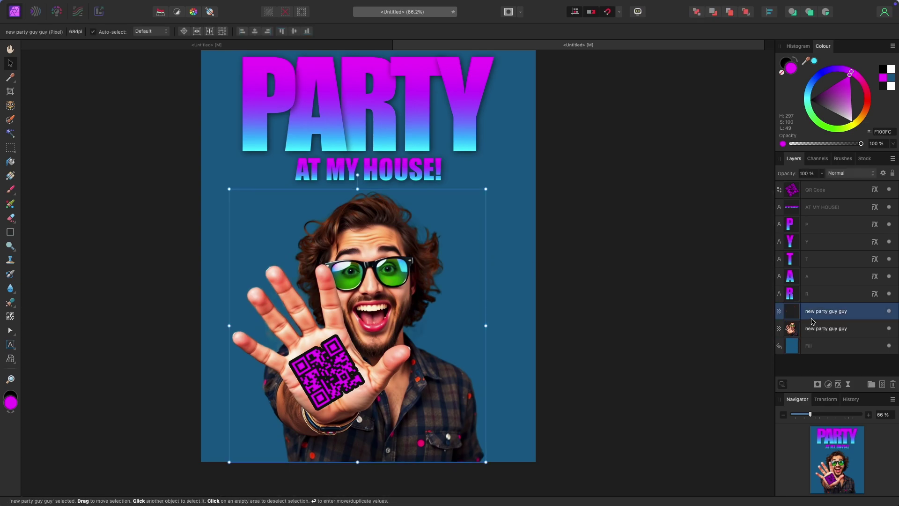
pyautogui.moveTo(449, 313); pyautogui.dragTo(534, 307)
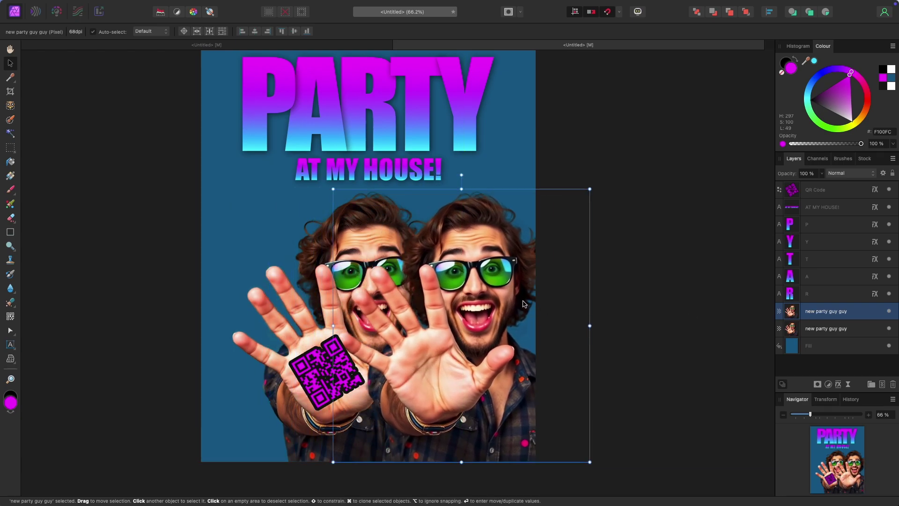
# - Flip the copied man horizontally and tilt him counter-clockwise so he leans in from the poster's right edge
pyautogui.rightClick(486, 291)
pyautogui.moveTo(532, 460)
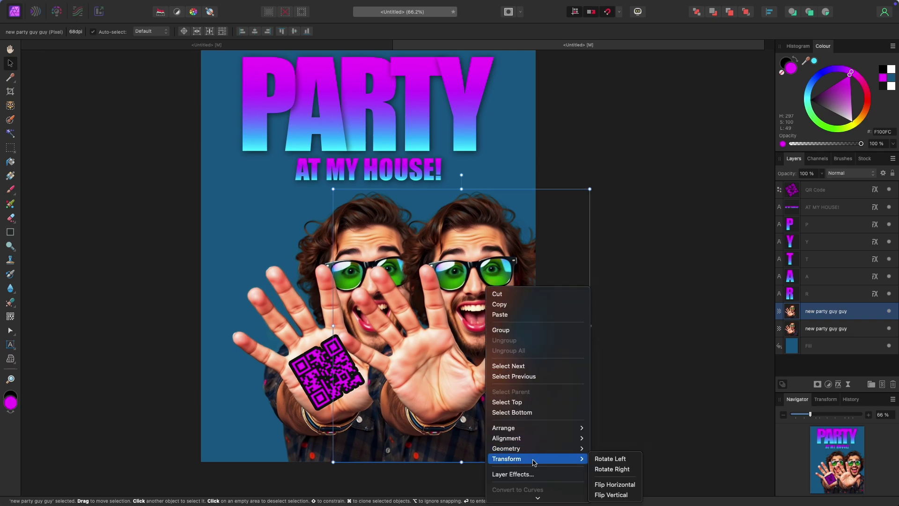
pyautogui.click(614, 484)
pyautogui.moveTo(518, 175); pyautogui.dragTo(430, 171)
pyautogui.moveTo(522, 380); pyautogui.dragTo(558, 340)
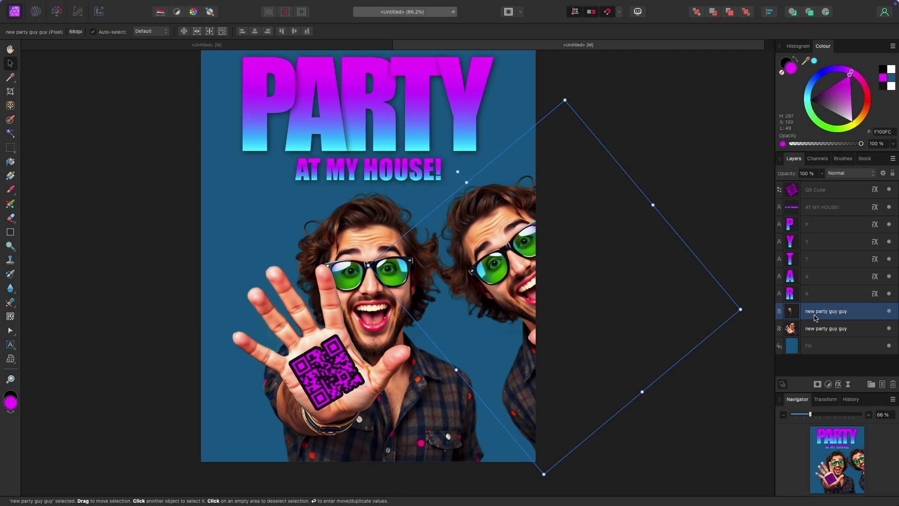
# - Add a Recolour adjustment nested inside the tilted copy's layer, with hue 268.5°, saturation 99% and lightness -2%
pyautogui.click(828, 385)
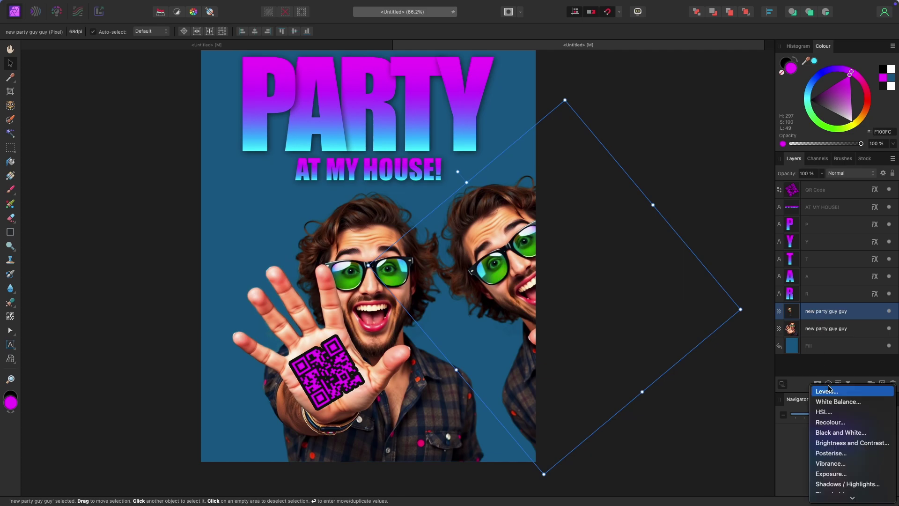
pyautogui.click(836, 374)
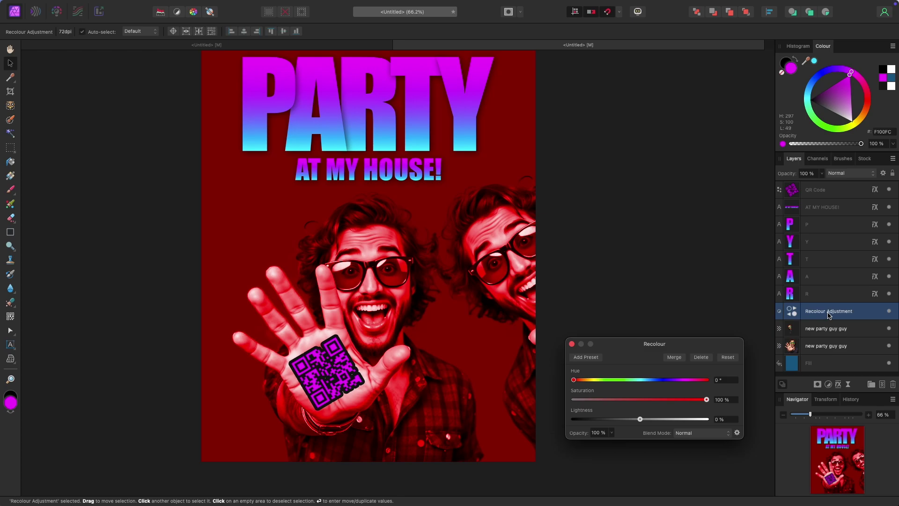
pyautogui.moveTo(834, 315); pyautogui.dragTo(834, 329)
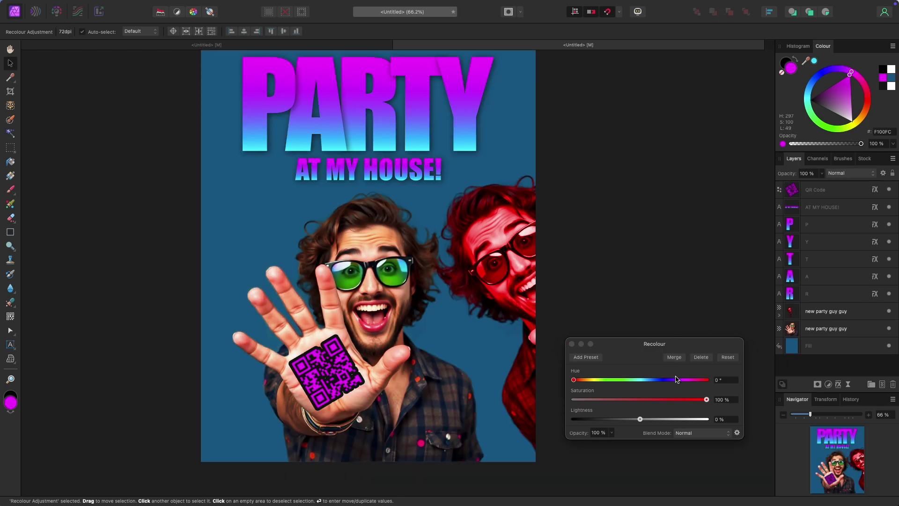
pyautogui.moveTo(574, 380)
pyautogui.mouseDown()
pyautogui.moveTo(662, 381)
pyautogui.moveTo(650, 392)
pyautogui.moveTo(686, 393)
pyautogui.moveTo(671, 393)
pyautogui.moveTo(693, 402)
pyautogui.moveTo(645, 421)
pyautogui.mouseUp()
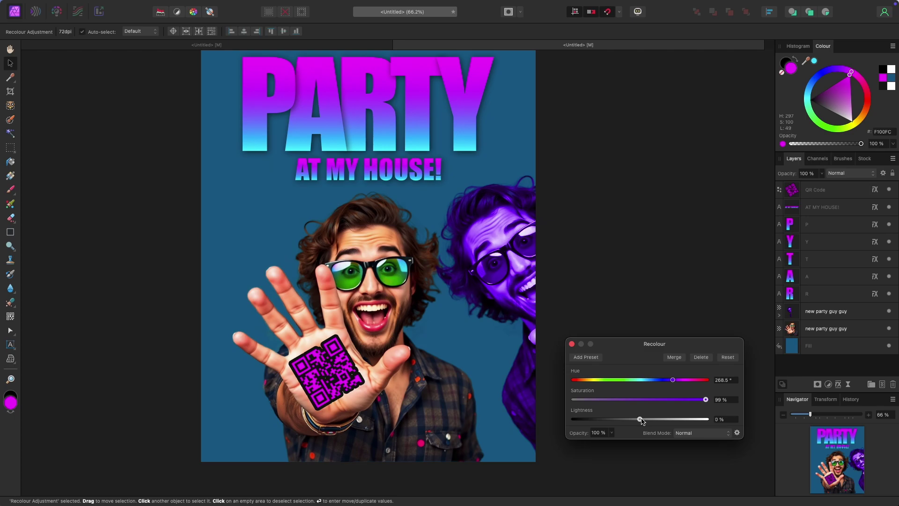
pyautogui.click(571, 343)
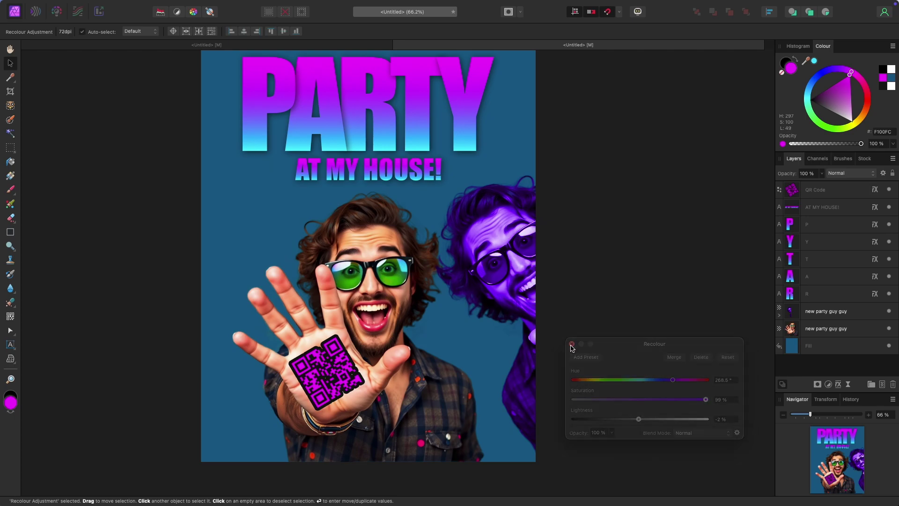
# - Duplicate the purple man to the poster's left edge, flipped horizontally and rotated clockwise so he leans in sideways
pyautogui.click(529, 287)
pyautogui.moveTo(538, 287); pyautogui.dragTo(289, 282)
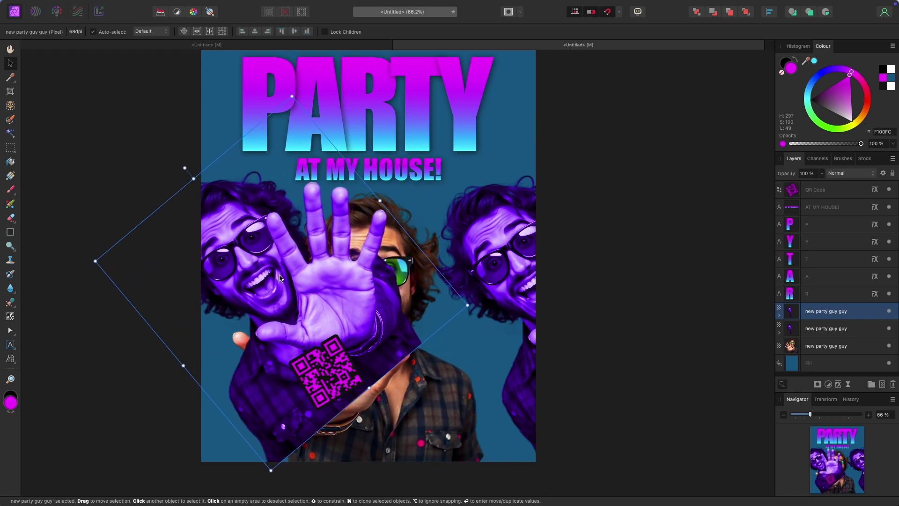
pyautogui.rightClick(280, 273)
pyautogui.moveTo(340, 444)
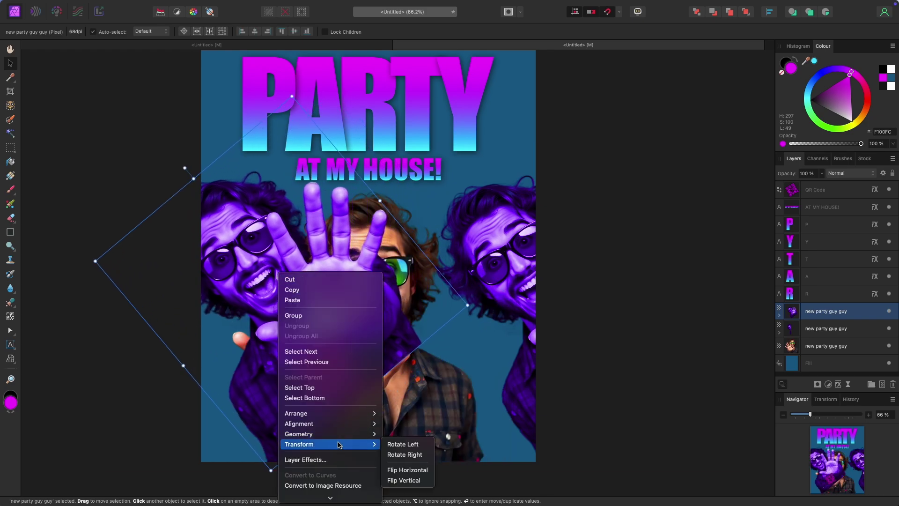
pyautogui.click(404, 469)
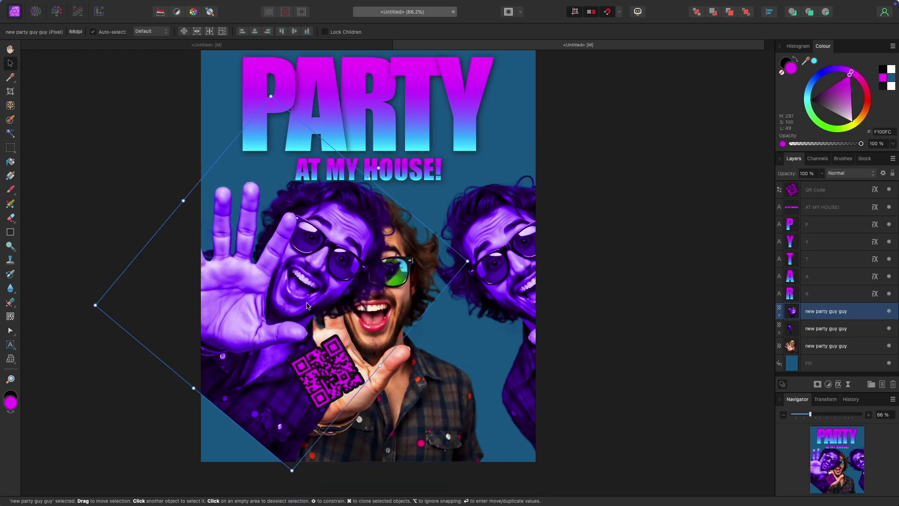
pyautogui.moveTo(248, 234); pyautogui.dragTo(154, 217)
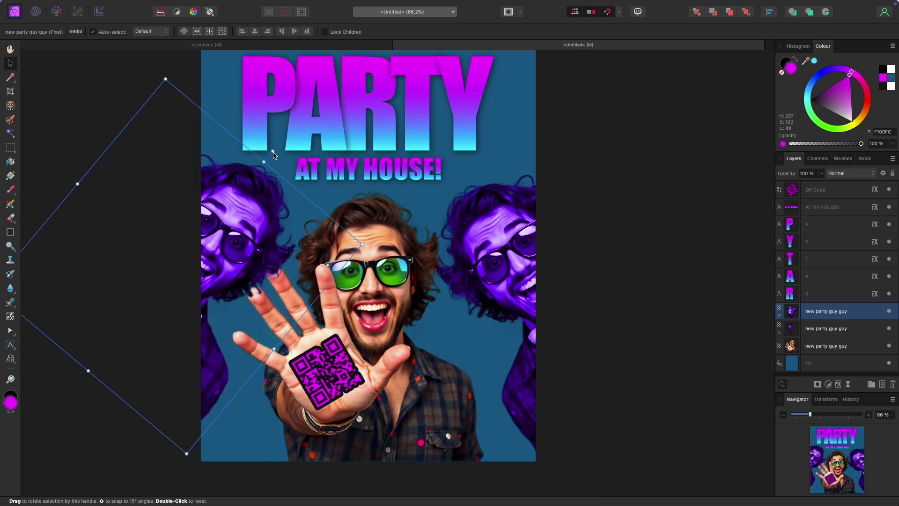
pyautogui.moveTo(274, 154); pyautogui.dragTo(295, 211)
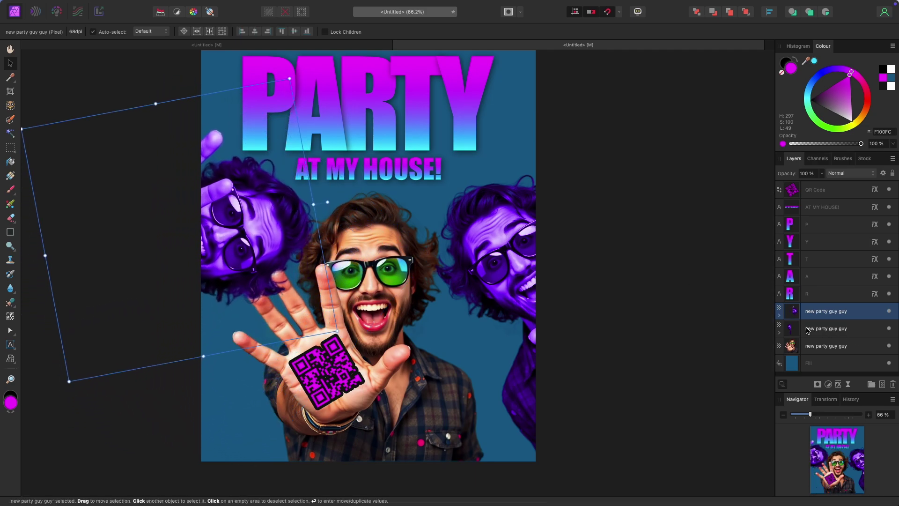
# - Edit the left copy's nested Recolour adjustment to a golden-orange tint with reduced saturation
pyautogui.click(779, 318)
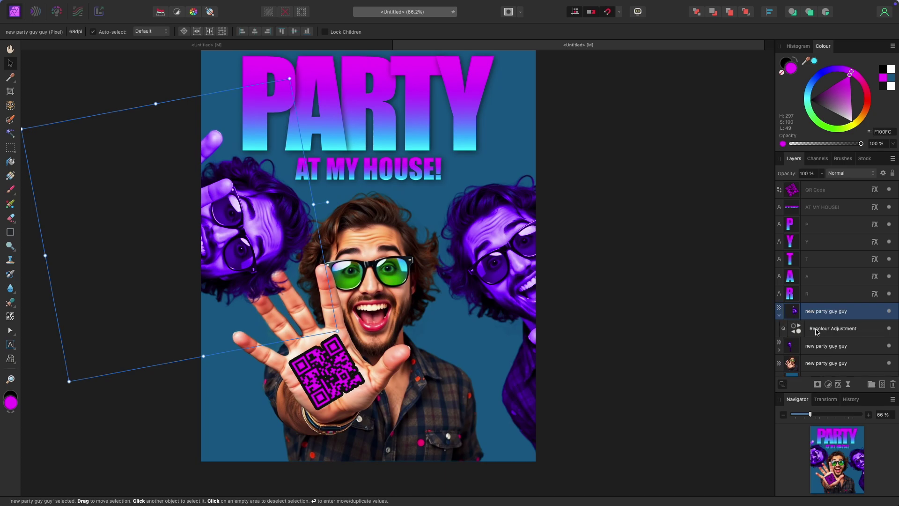
pyautogui.doubleClick(829, 330)
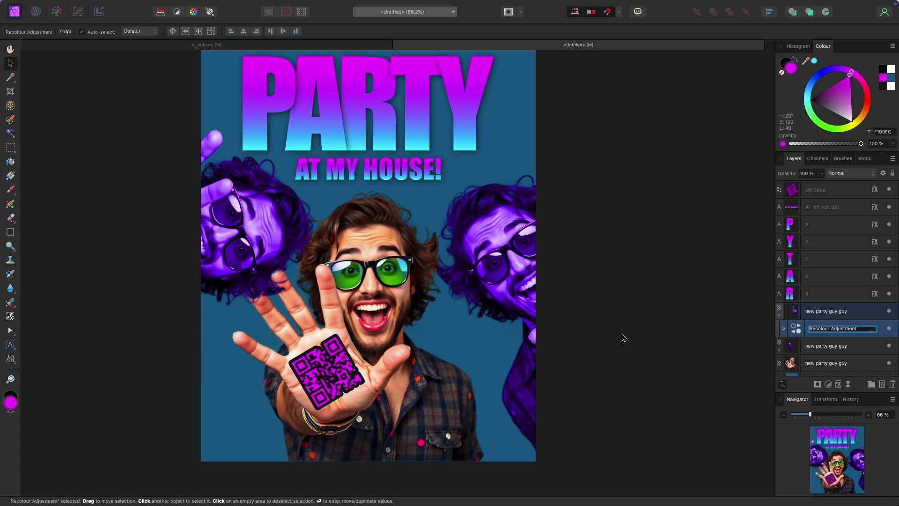
pyautogui.click(799, 333)
pyautogui.moveTo(673, 380); pyautogui.dragTo(585, 381)
pyautogui.moveTo(706, 400); pyautogui.dragTo(635, 419)
# - Make the orange man at the left edge slightly smaller and rotate him counter-clockwise to lean in diagonally
pyautogui.click(242, 246)
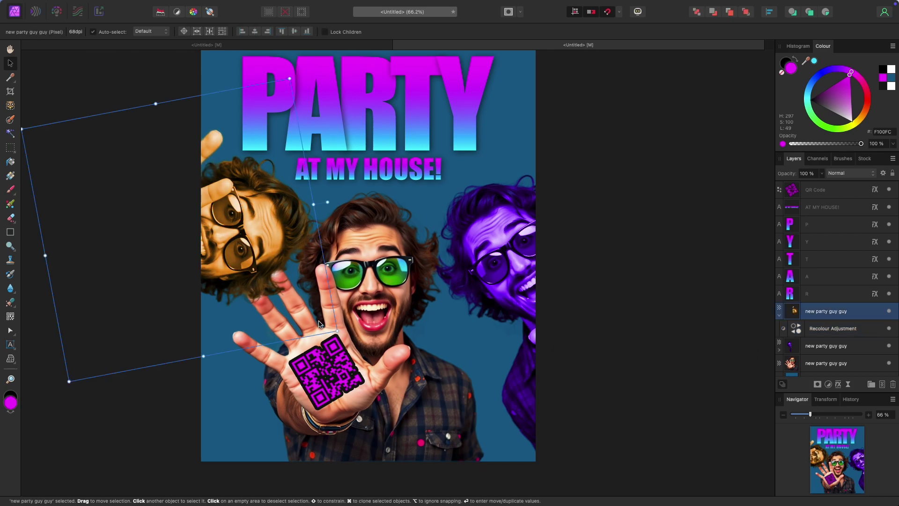
pyautogui.moveTo(318, 324); pyautogui.dragTo(238, 309)
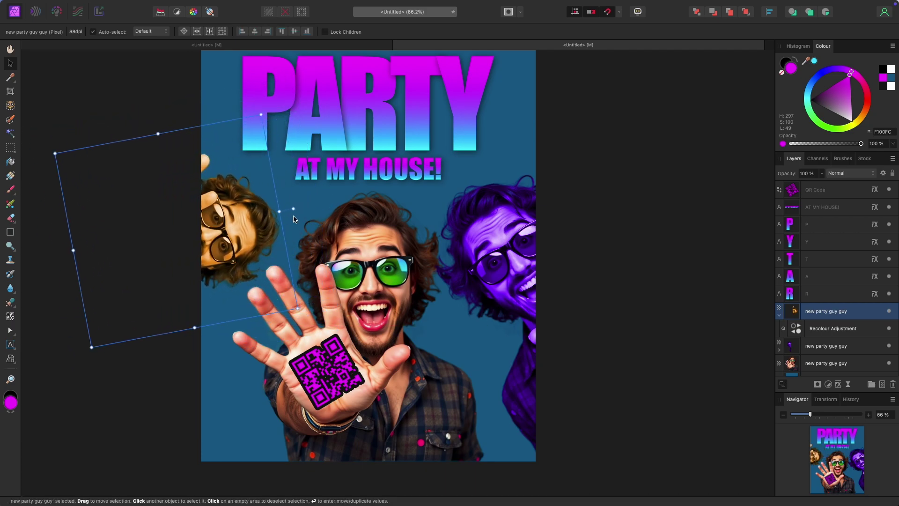
pyautogui.moveTo(293, 208); pyautogui.dragTo(269, 157)
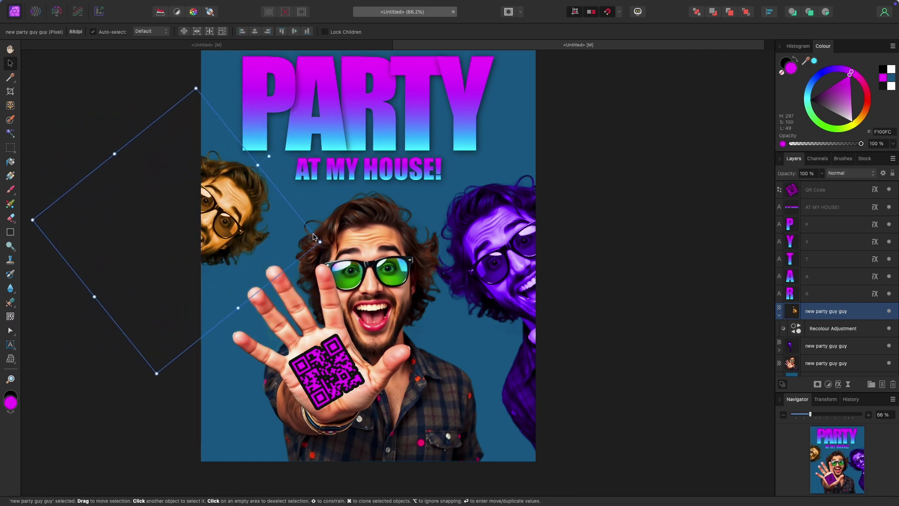
pyautogui.moveTo(320, 241); pyautogui.dragTo(338, 243)
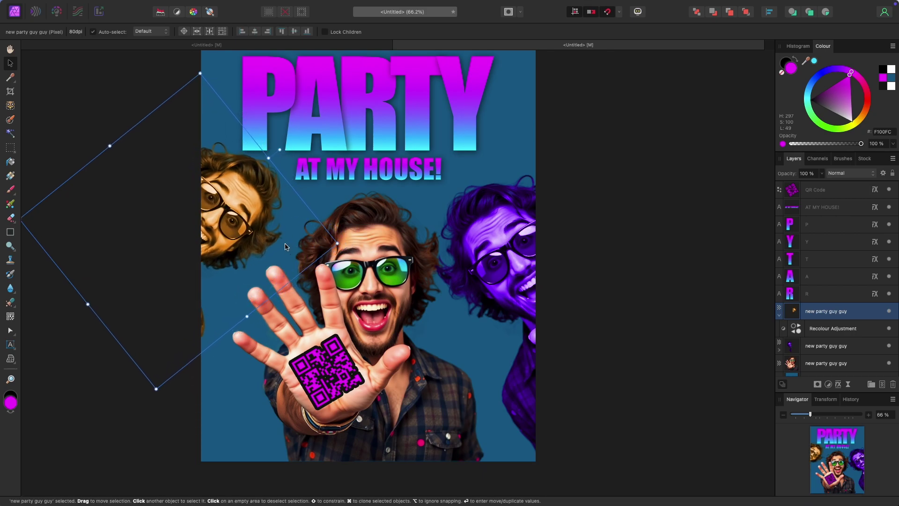
pyautogui.click(583, 255)
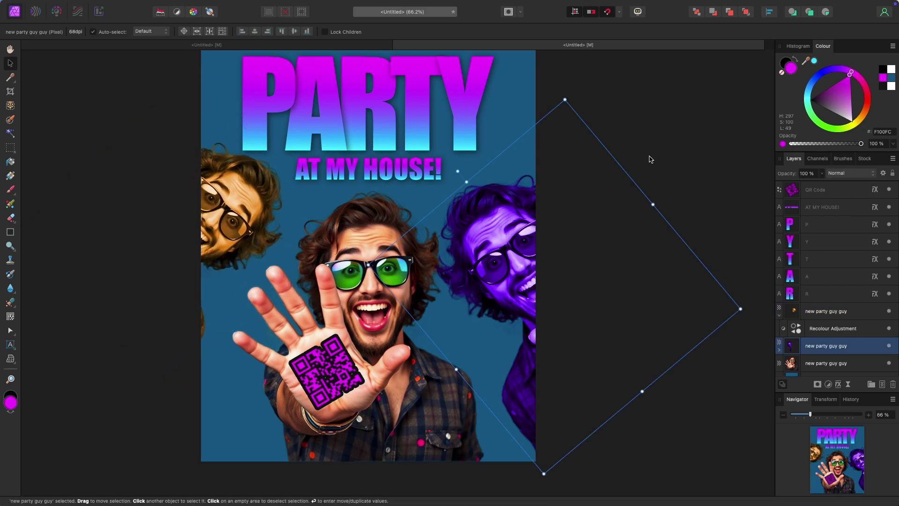
pyautogui.click(636, 167)
pyautogui.scroll(1, 499, 187)
pyautogui.scroll(-2, 417, 224)
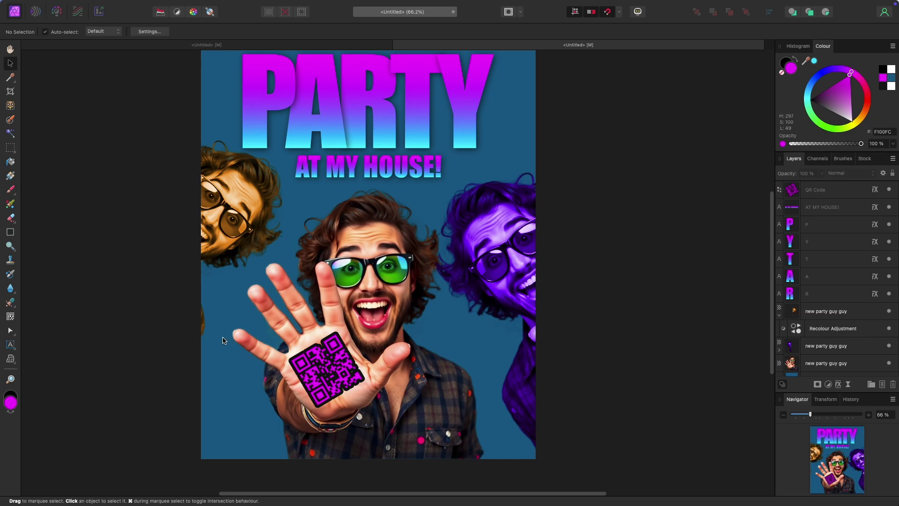
# - Add the artistic text "SCAN ME!" beneath the outstretched hand near the poster's lower edge
pyautogui.click(11, 346)
pyautogui.moveTo(248, 414); pyautogui.dragTo(266, 437)
pyautogui.write('SCAN ME!')
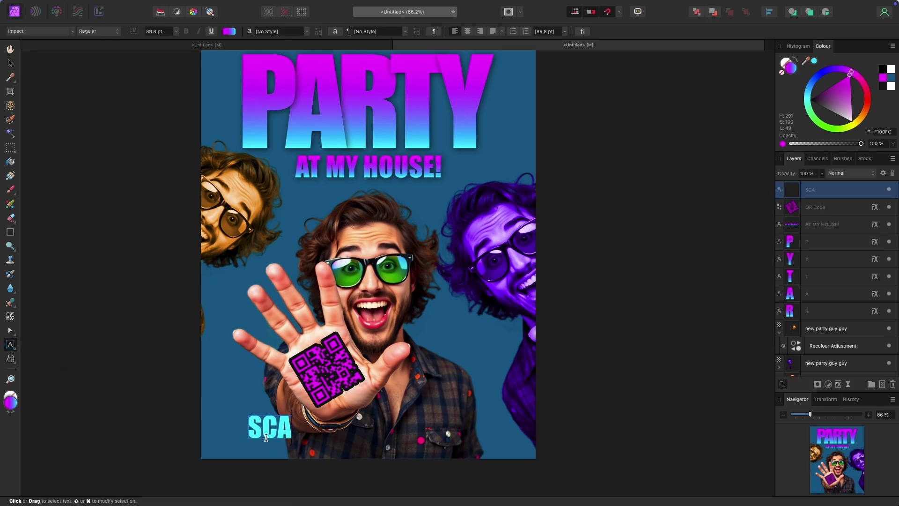
# - Shift the "SCAN ME!" text right under the palm, colour it white (FFFFFF) and enlarge it to 103.5 pt
pyautogui.click(10, 63)
pyautogui.moveTo(322, 430); pyautogui.dragTo(346, 433)
pyautogui.moveTo(845, 109); pyautogui.dragTo(852, 122)
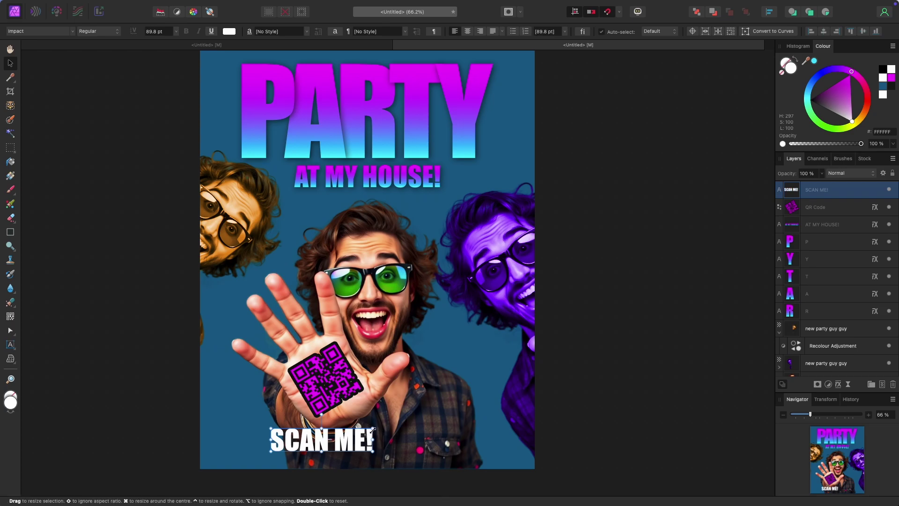
pyautogui.moveTo(373, 427); pyautogui.dragTo(389, 425)
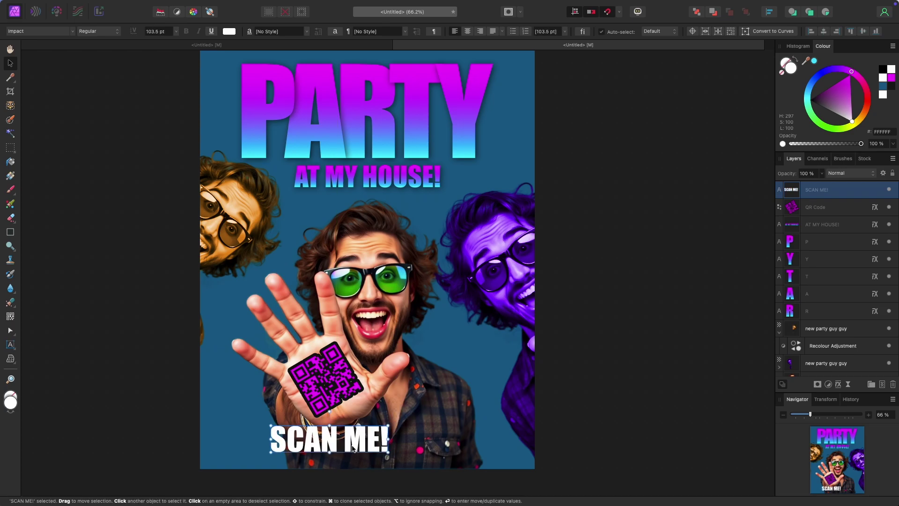
pyautogui.click(144, 368)
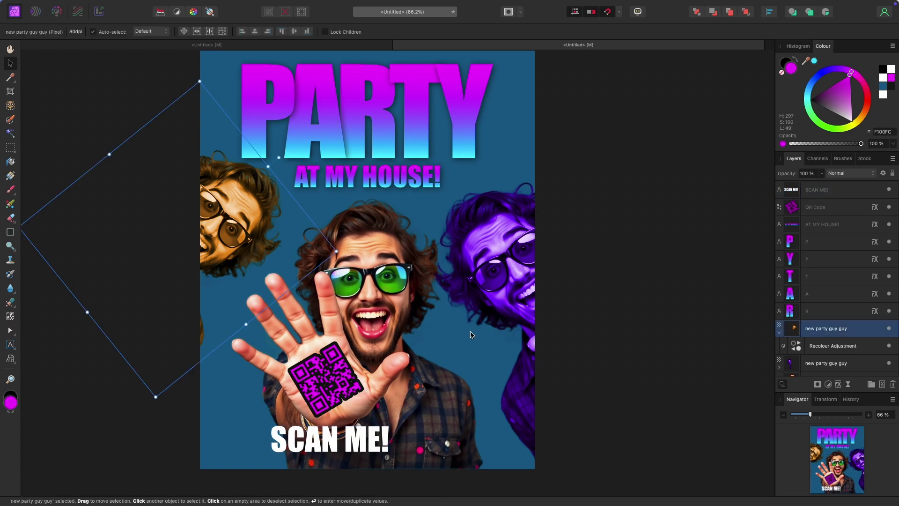
pyautogui.click(667, 309)
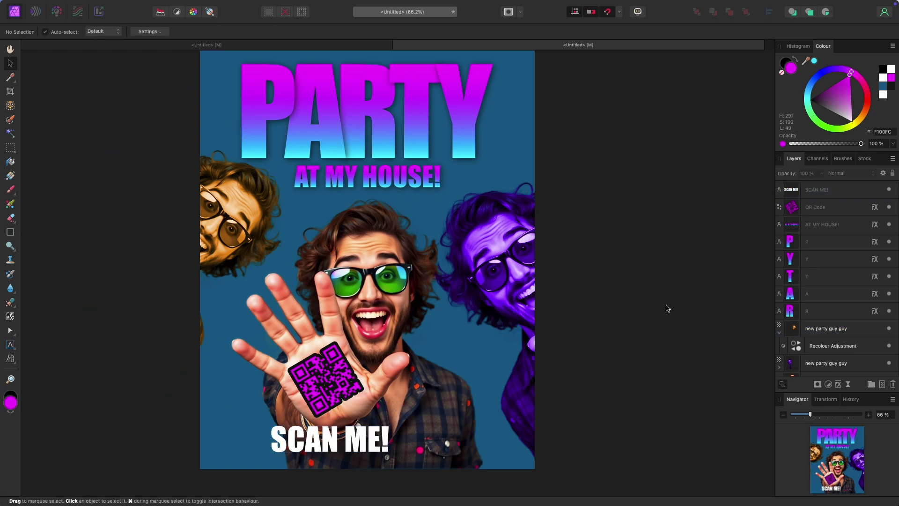
# - Search the Pixabay stock library for house and place the blue house-at-dusk photo on the poster
pyautogui.click(865, 159)
pyautogui.click(867, 176)
pyautogui.press('Return')
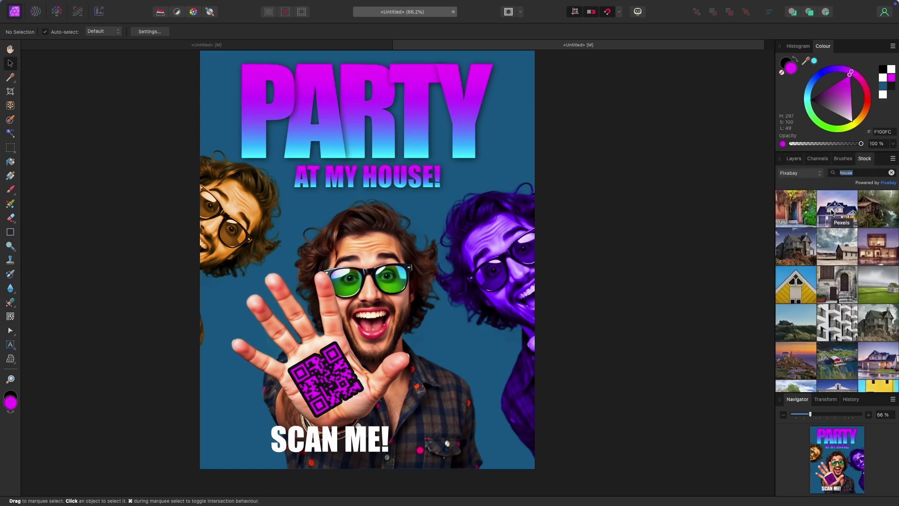
pyautogui.moveTo(831, 212); pyautogui.dragTo(376, 218)
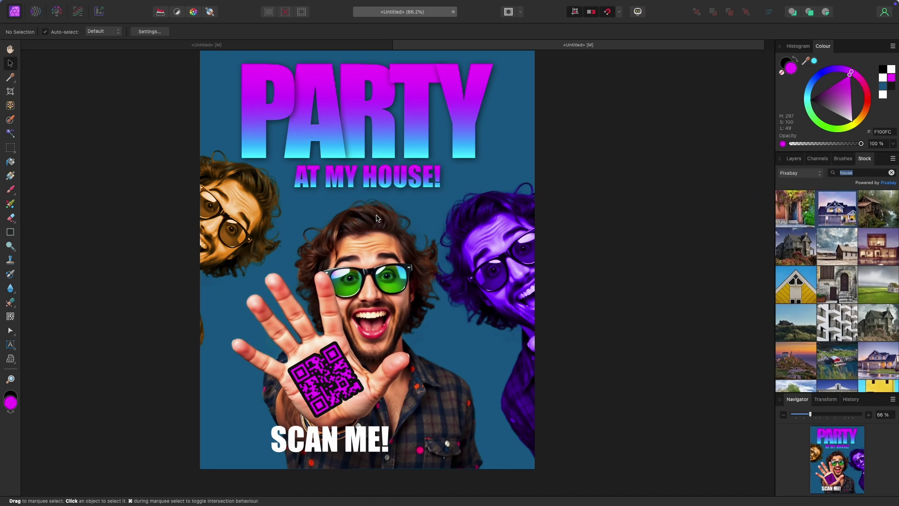
# - Scale the house photo down to about 41% and position it to cover the whole poster with the house centred
pyautogui.press('super+minus')
pyautogui.press('super+minus')
pyautogui.press('super+minus')
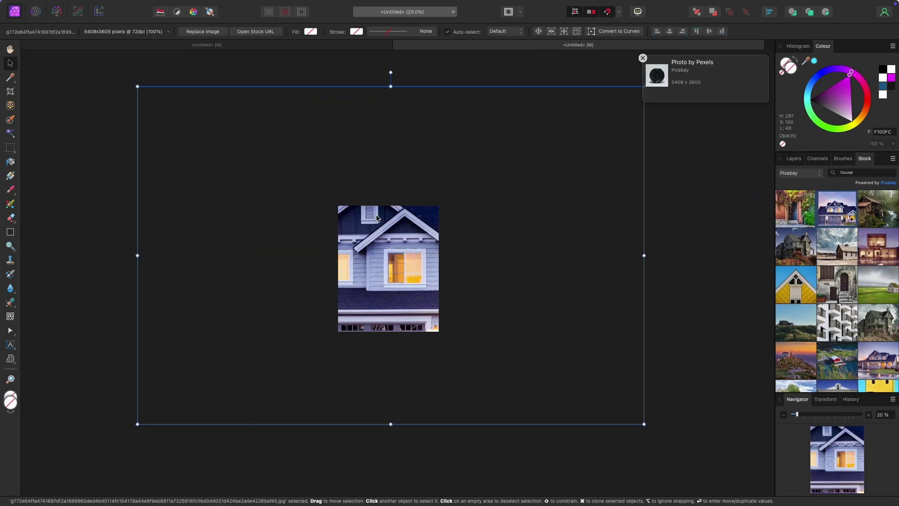
pyautogui.moveTo(137, 87); pyautogui.dragTo(402, 257)
pyautogui.moveTo(464, 276); pyautogui.dragTo(346, 201)
pyautogui.moveTo(518, 171); pyautogui.dragTo(480, 191)
pyautogui.moveTo(457, 249); pyautogui.dragTo(466, 241)
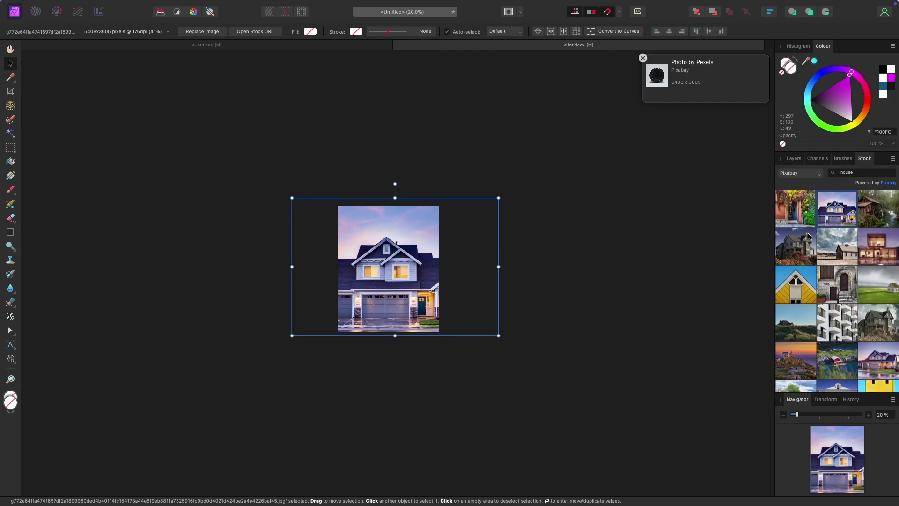
# - Reorder the house photo to sit directly above the blue fill layer and shift it slightly right
pyautogui.click(794, 159)
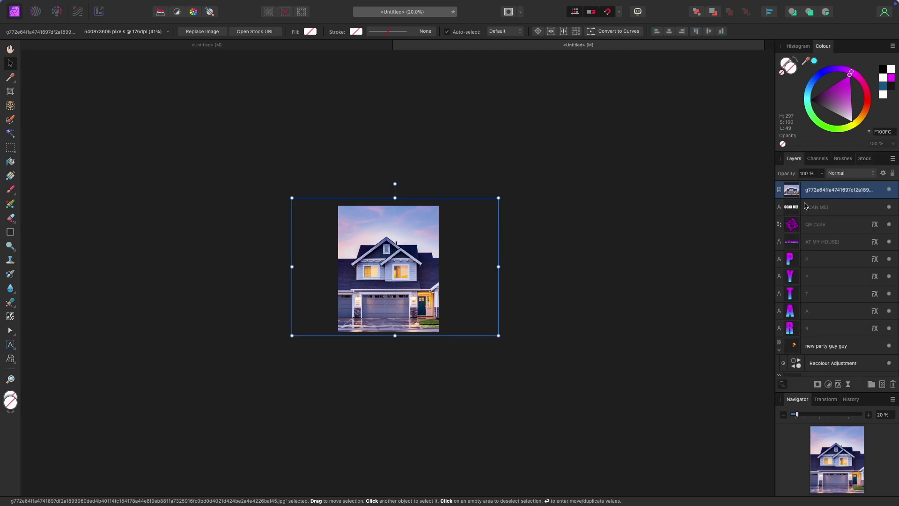
pyautogui.moveTo(826, 195); pyautogui.dragTo(832, 369)
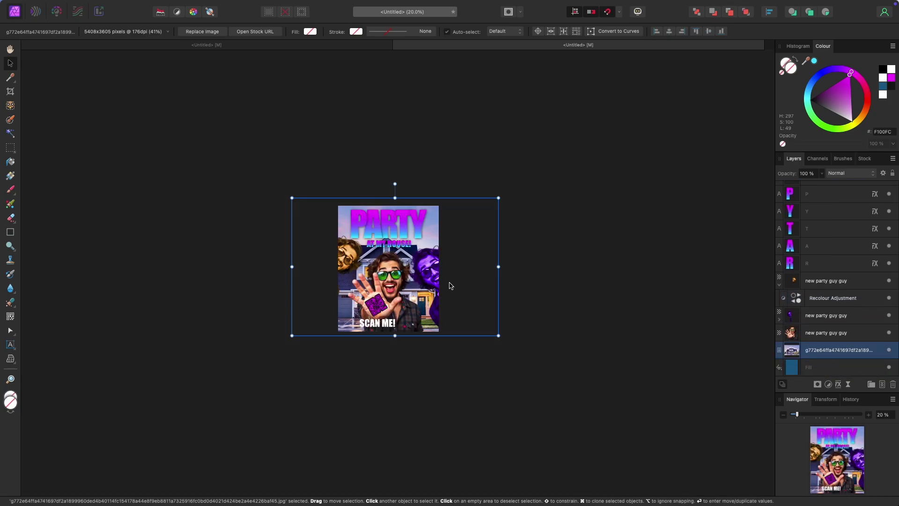
pyautogui.press('super+plus')
pyautogui.press('super+plus')
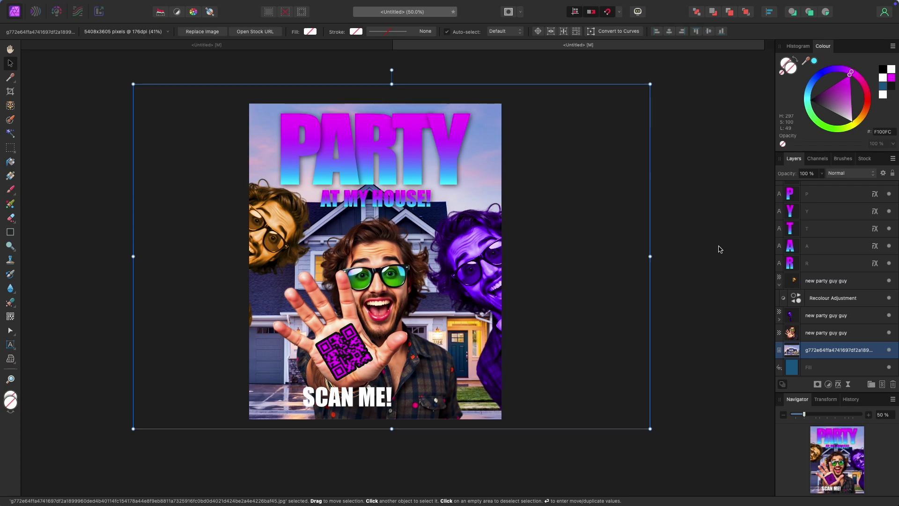
pyautogui.moveTo(577, 259); pyautogui.dragTo(589, 261)
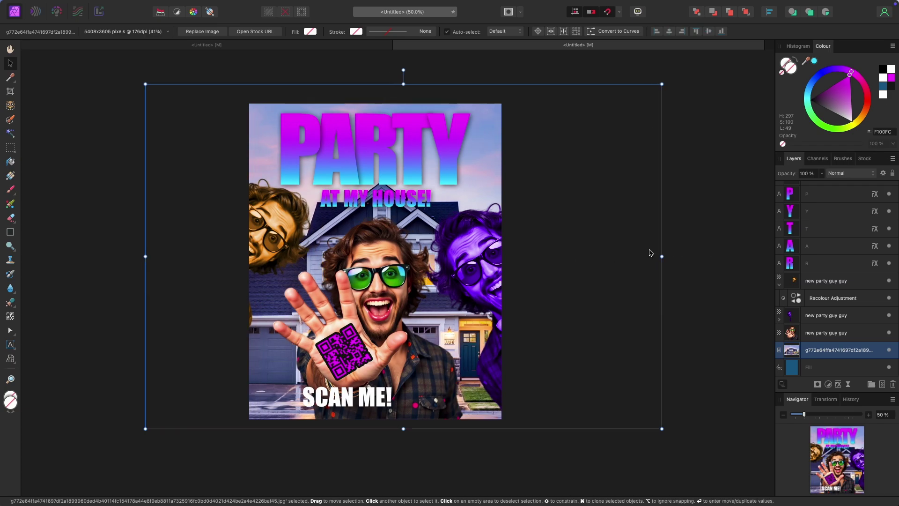
# - Set the house photo's blend mode to Pin Light with 55% opacity and shift it slightly left
pyautogui.click(851, 176)
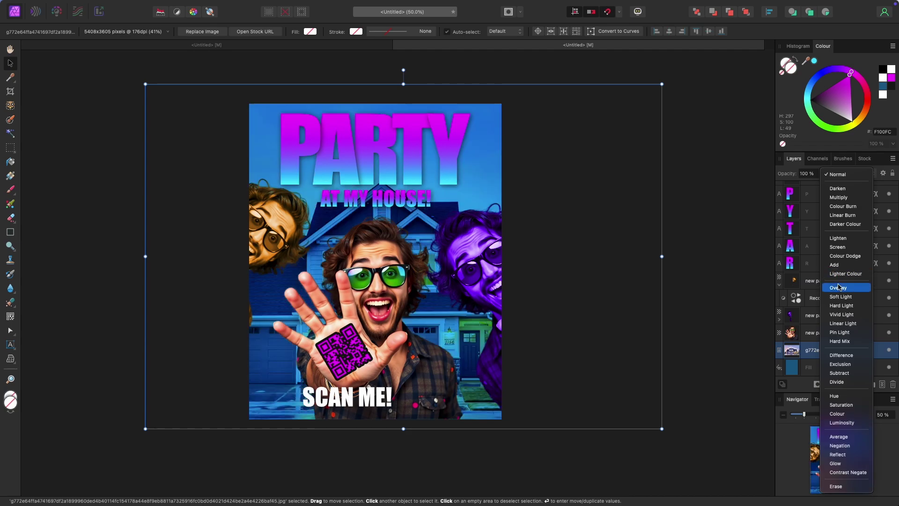
pyautogui.click(838, 333)
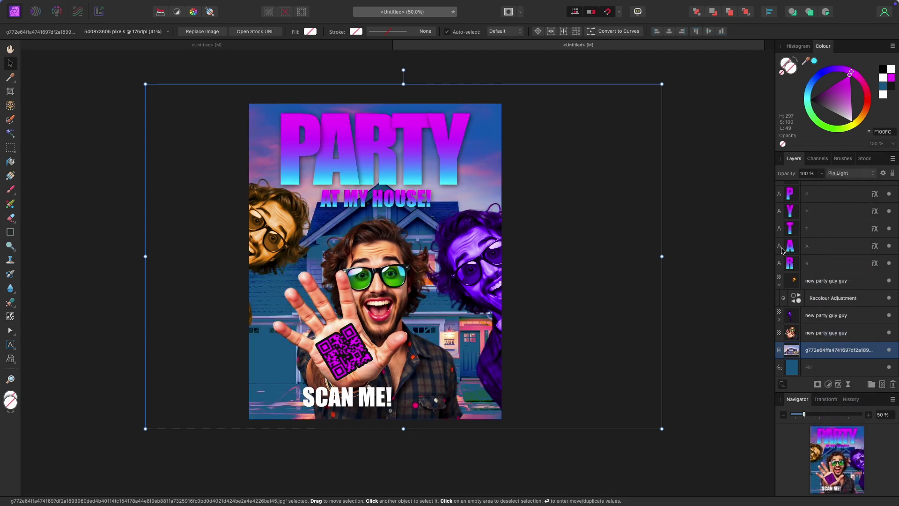
pyautogui.click(822, 174)
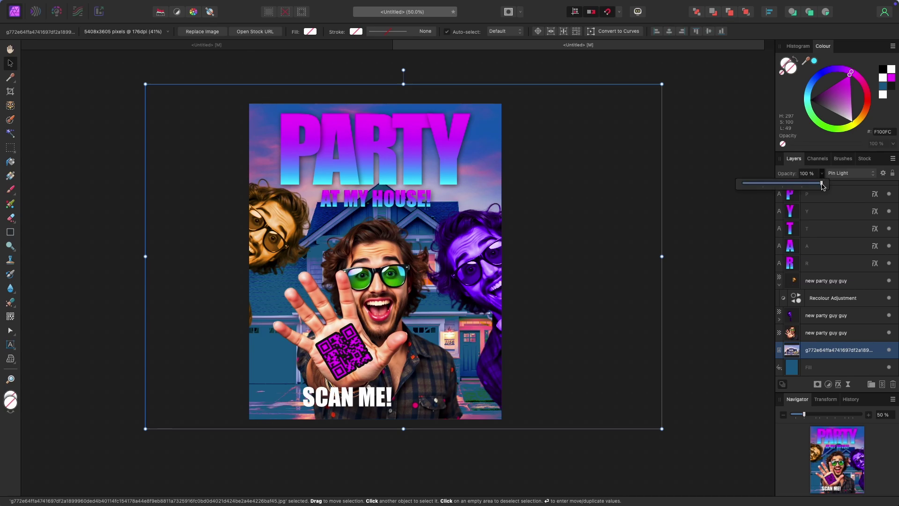
pyautogui.moveTo(822, 186); pyautogui.dragTo(788, 186)
pyautogui.moveTo(609, 259)
pyautogui.mouseDown()
pyautogui.moveTo(587, 266)
pyautogui.moveTo(596, 257)
pyautogui.mouseUp()
pyautogui.click(666, 261)
# - Draw a wide rectangle around the PARTY lettering, starting near the poster's upper-left corner
pyautogui.scroll(-2, 361, 304)
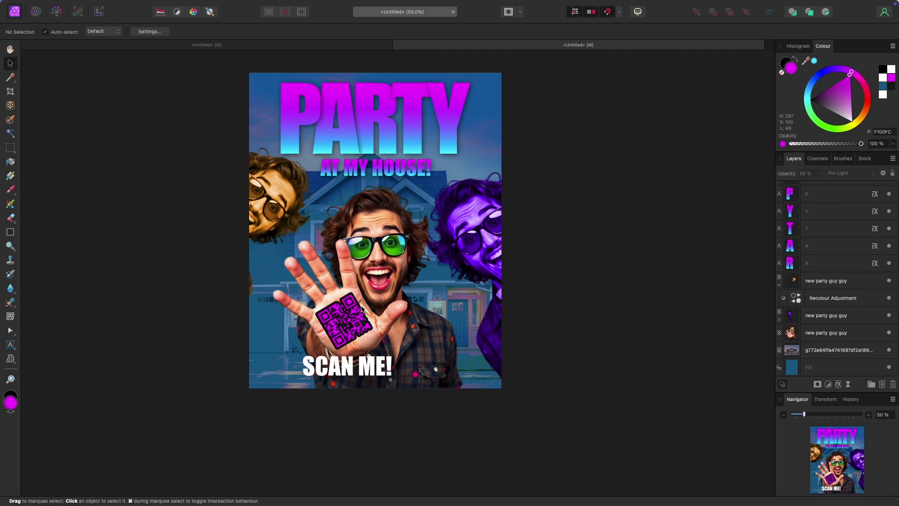
pyautogui.scroll(1, 156, 244)
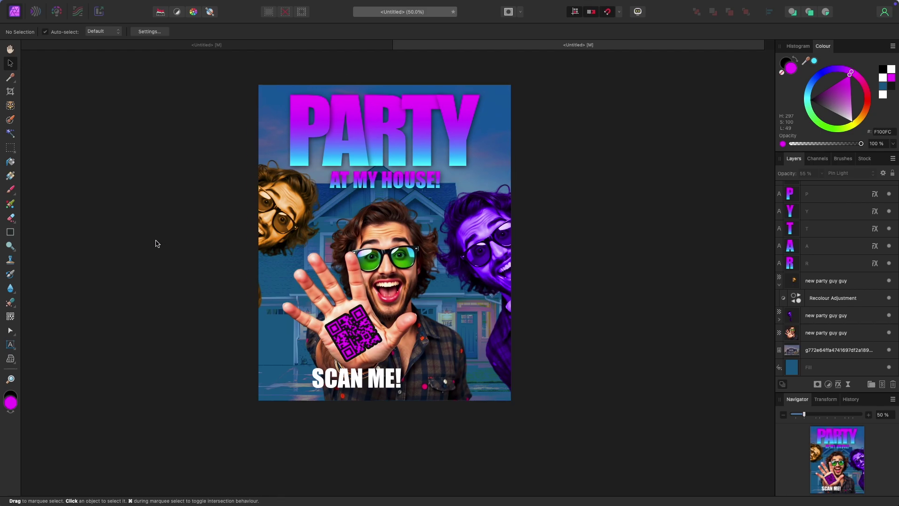
pyautogui.hscroll(1, 156, 243)
pyautogui.scroll(2, 155, 243)
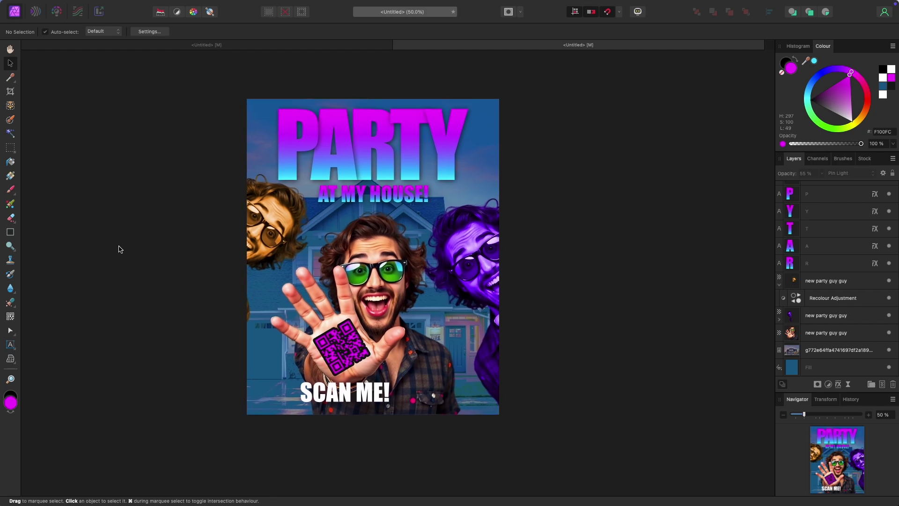
pyautogui.click(10, 232)
pyautogui.scroll(-1, 277, 131)
pyautogui.hscroll(-1, 276, 131)
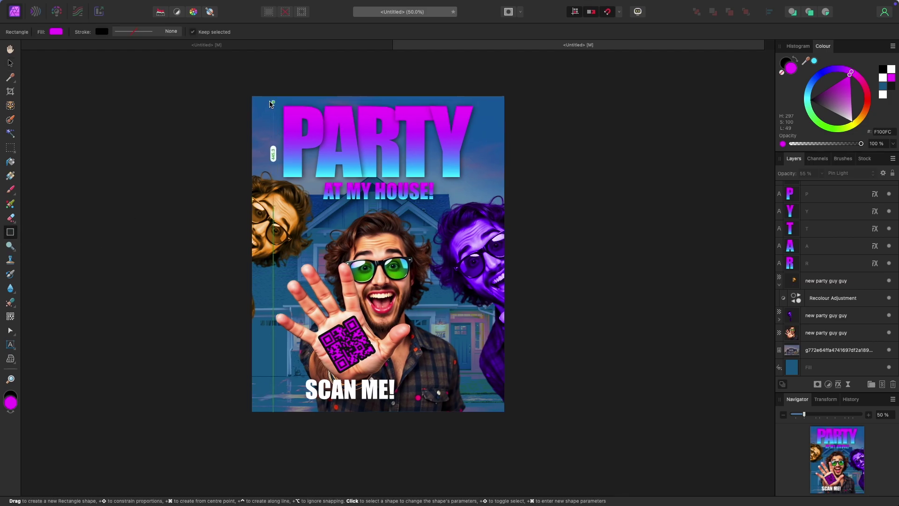
pyautogui.moveTo(270, 102); pyautogui.dragTo(473, 184)
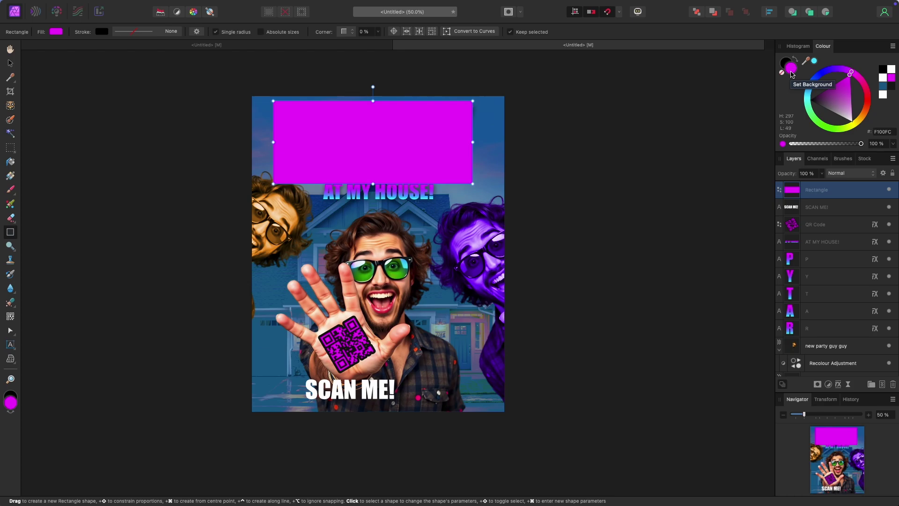
# - Remove the rectangle's fill and give it a magenta stroke 6.5 pt wide
pyautogui.click(783, 76)
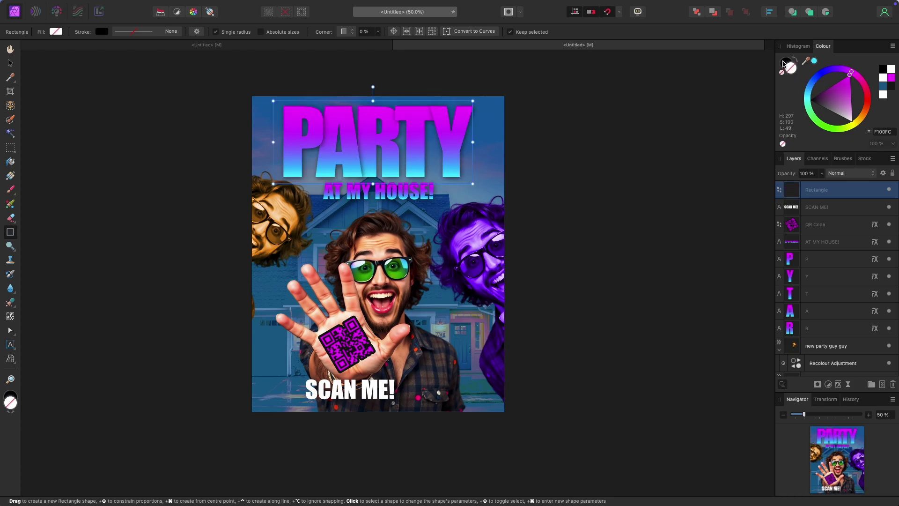
pyautogui.click(786, 64)
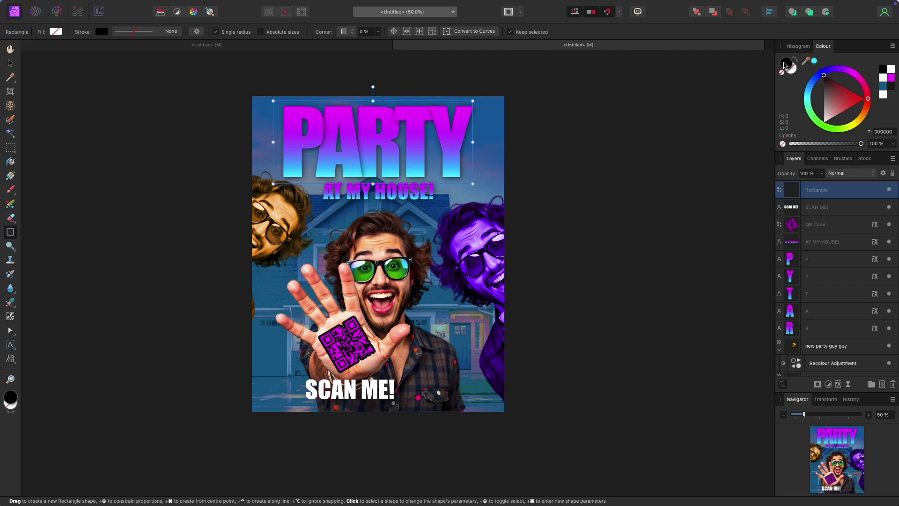
pyautogui.click(890, 78)
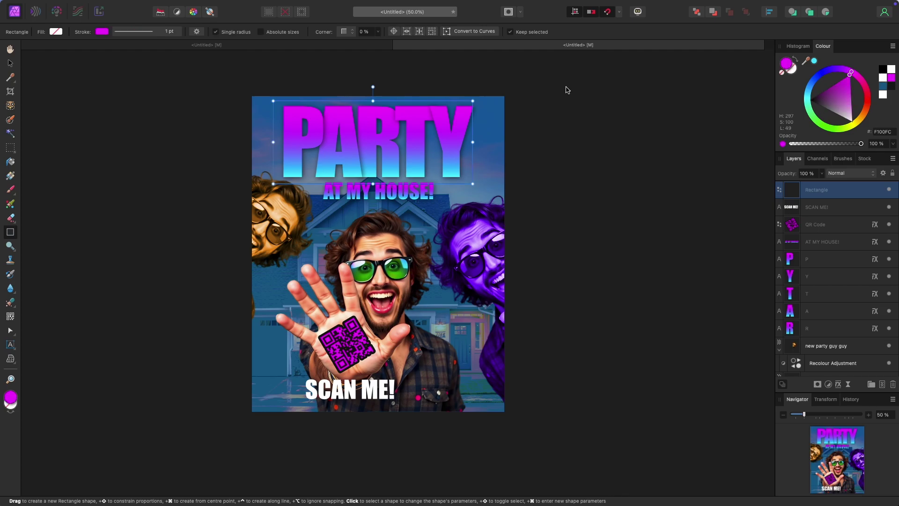
pyautogui.click(140, 34)
pyautogui.moveTo(121, 62); pyautogui.dragTo(130, 64)
pyautogui.press('v')
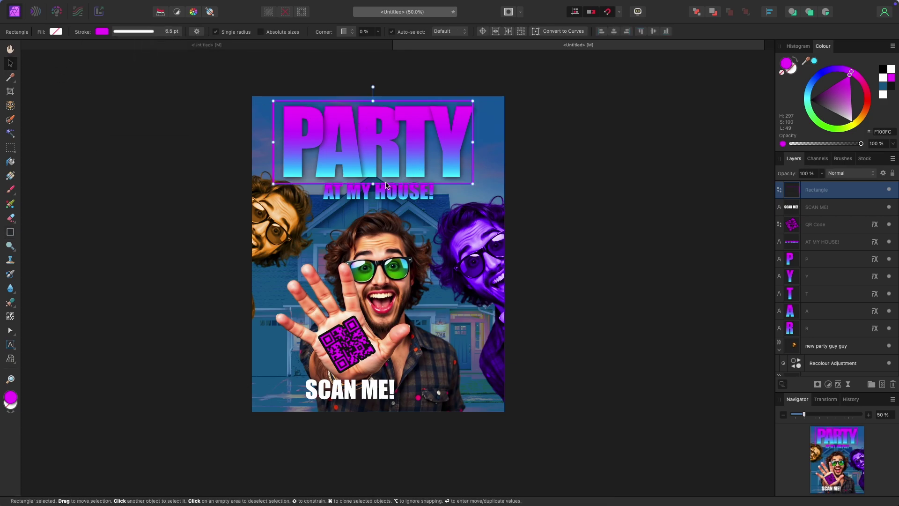
# - Move the "AT MY HOUSE!" line slightly down and reorder the rectangle below the PARTY letter layers
pyautogui.click(394, 196)
pyautogui.moveTo(396, 201); pyautogui.dragTo(396, 207)
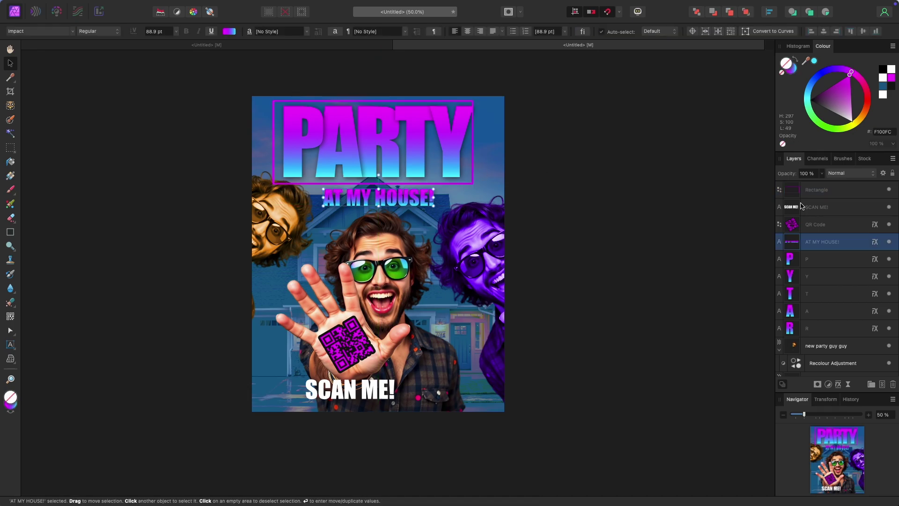
pyautogui.click(809, 197)
pyautogui.moveTo(817, 198); pyautogui.dragTo(804, 335)
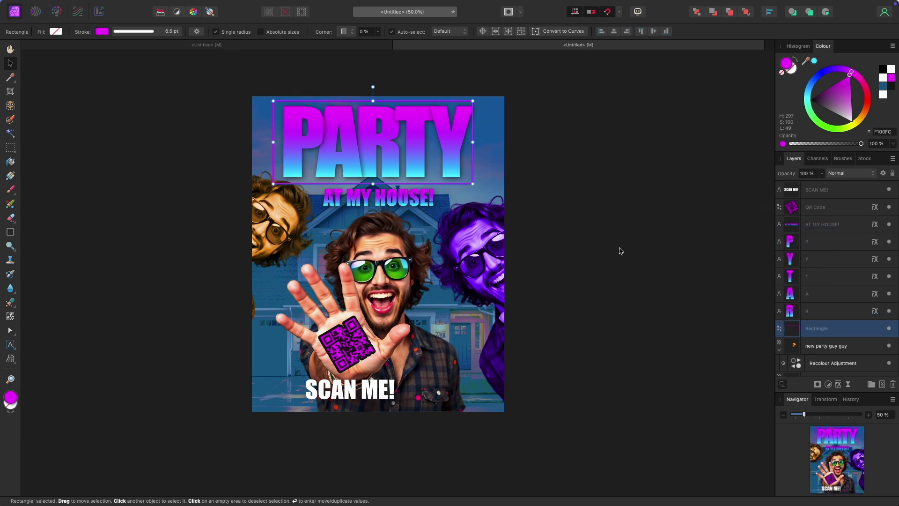
pyautogui.click(629, 142)
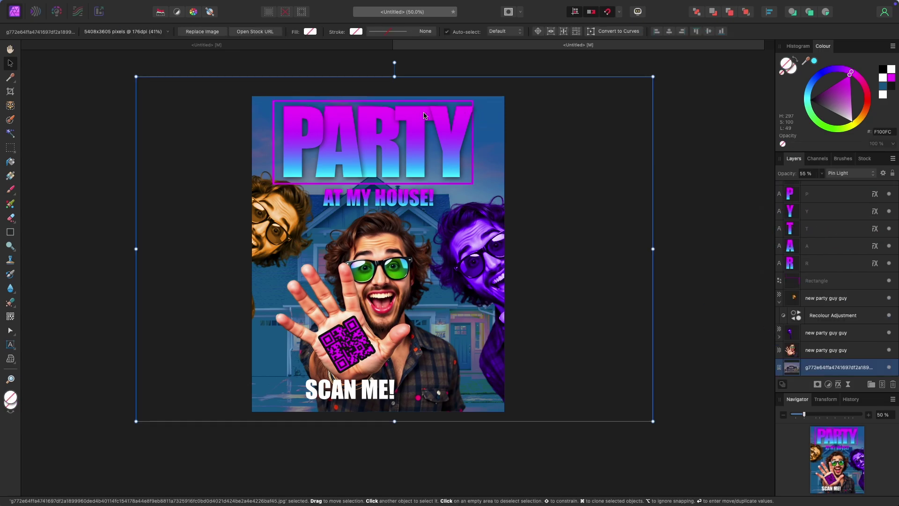
# - Widen the magenta rectangle slightly on its right side to clear the letter Y
pyautogui.click(273, 128)
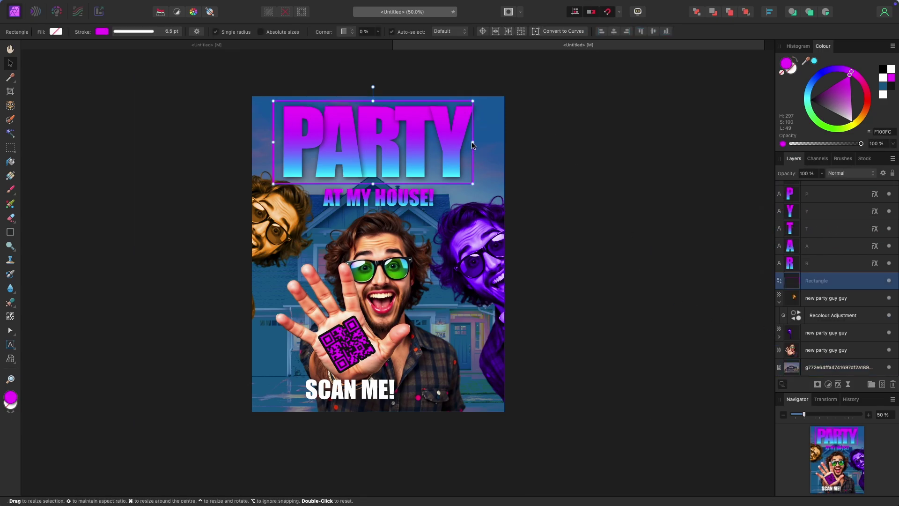
pyautogui.moveTo(477, 144); pyautogui.dragTo(480, 145)
pyautogui.click(513, 146)
pyautogui.click(469, 101)
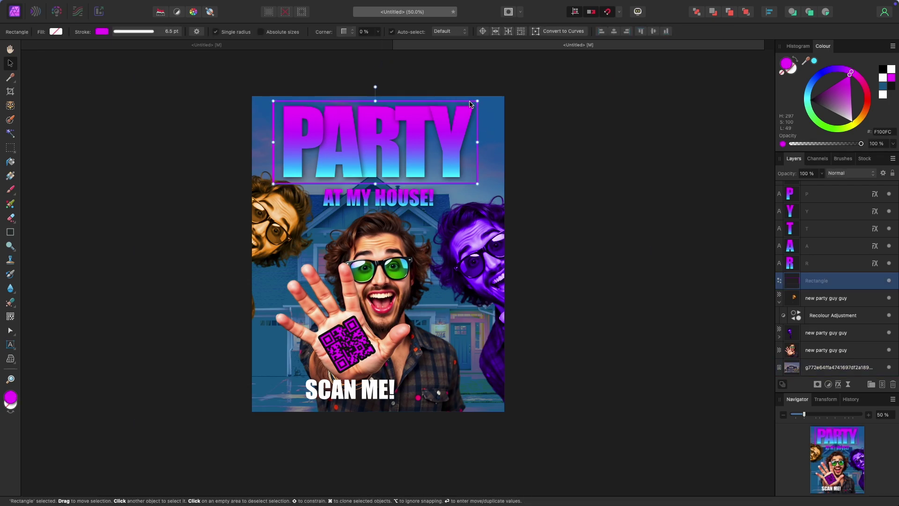
# - Add a white Outer Glow to the rectangle with Screen blend mode, 18.7 px radius and 50% intensity
pyautogui.click(839, 385)
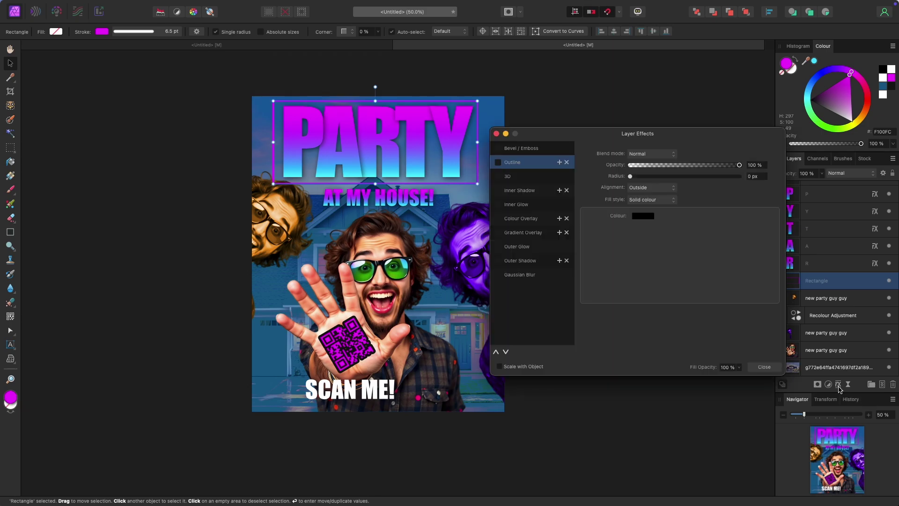
pyautogui.click(530, 248)
pyautogui.click(499, 246)
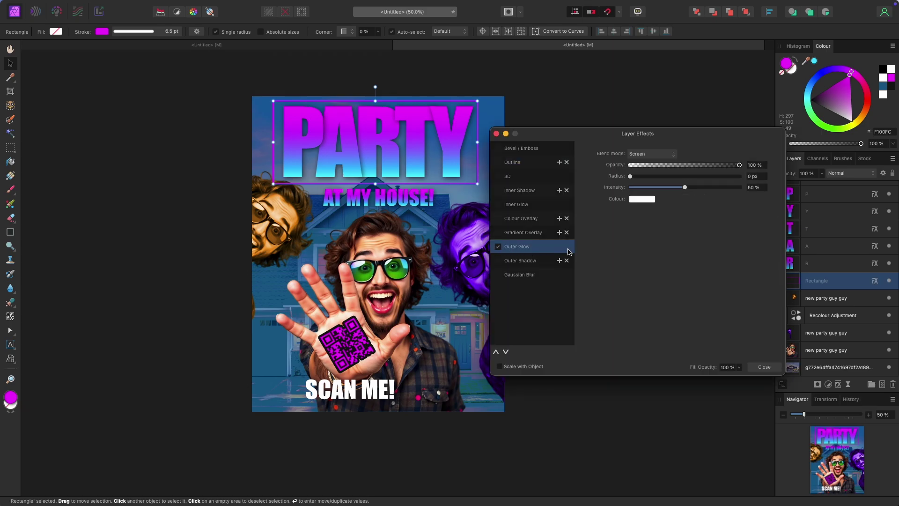
pyautogui.moveTo(634, 179); pyautogui.dragTo(689, 183)
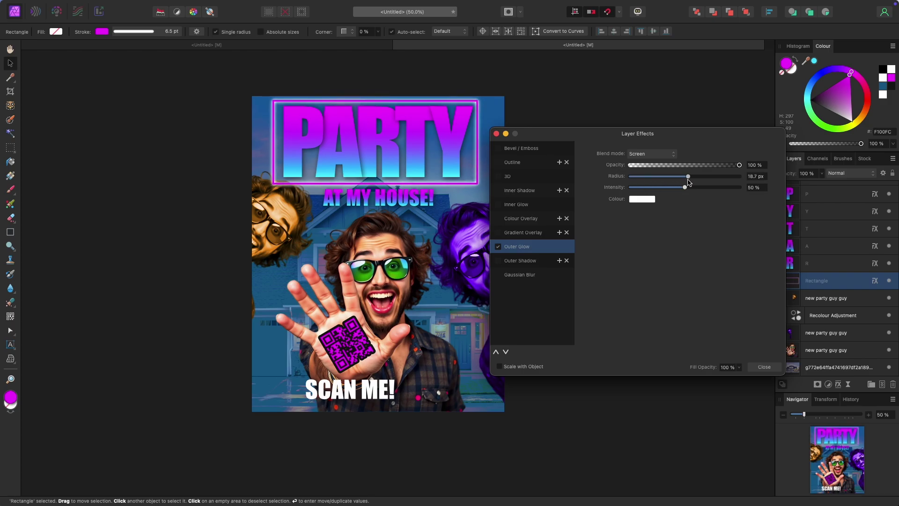
pyautogui.click(496, 134)
pyautogui.click(569, 139)
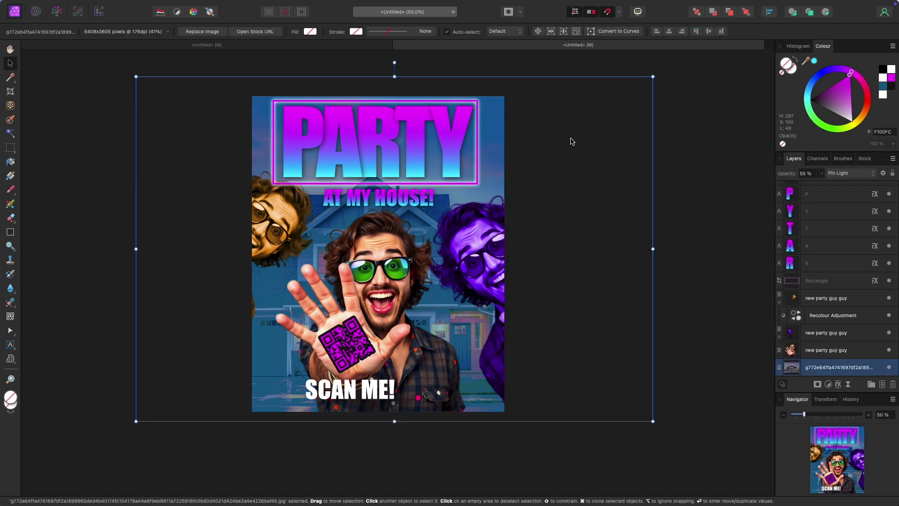
pyautogui.click(673, 165)
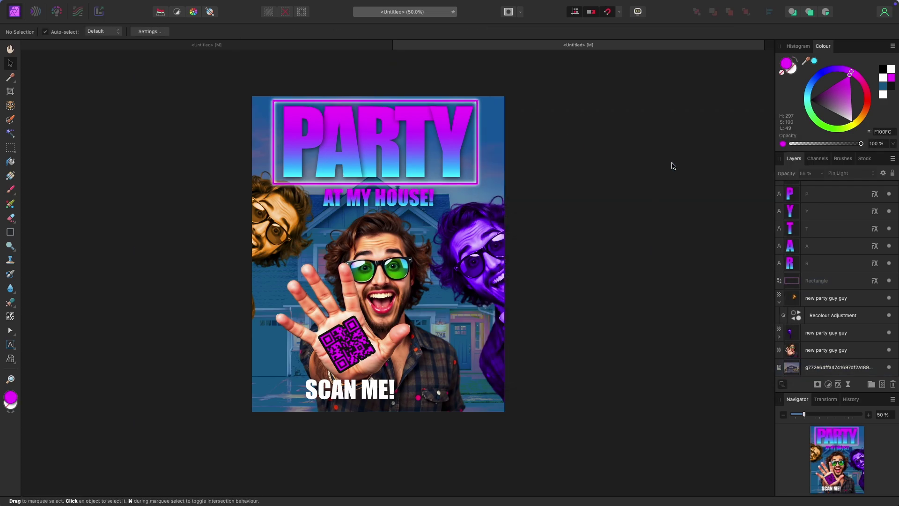
pyautogui.hscroll(1, 598, 177)
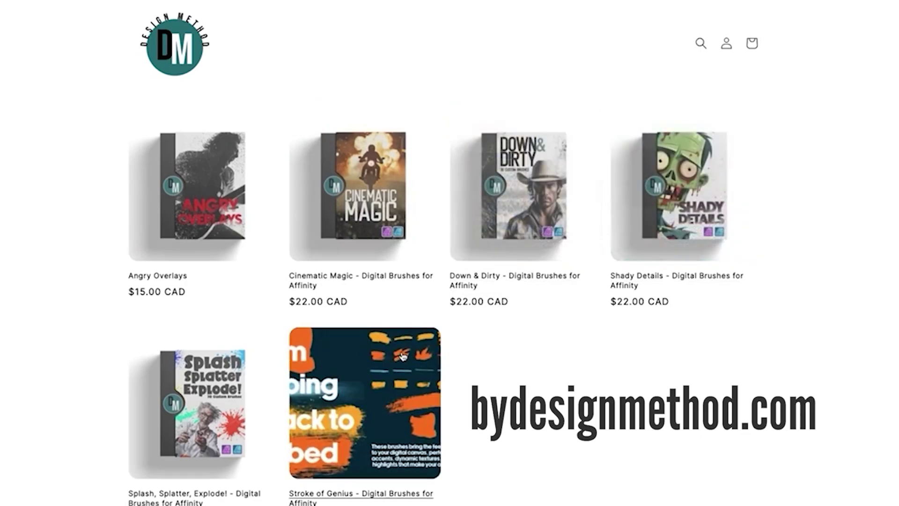
# - In the Design Method web shop, open the Stroke of Genius brush product and view its two brush sample images enlarged
pyautogui.click(402, 356)
pyautogui.scroll(-2, 400, 355)
pyautogui.scroll(-2, 400, 354)
pyautogui.click(221, 304)
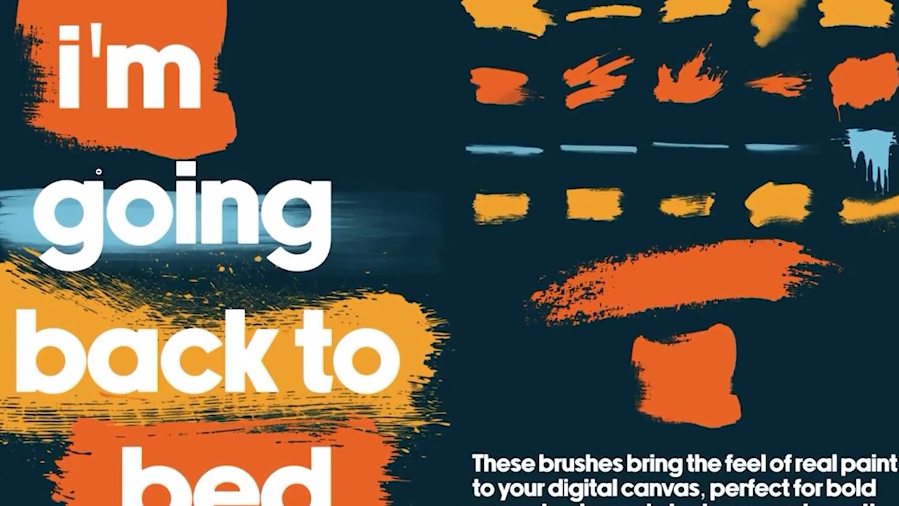
pyautogui.click(32, 159)
pyautogui.click(475, 233)
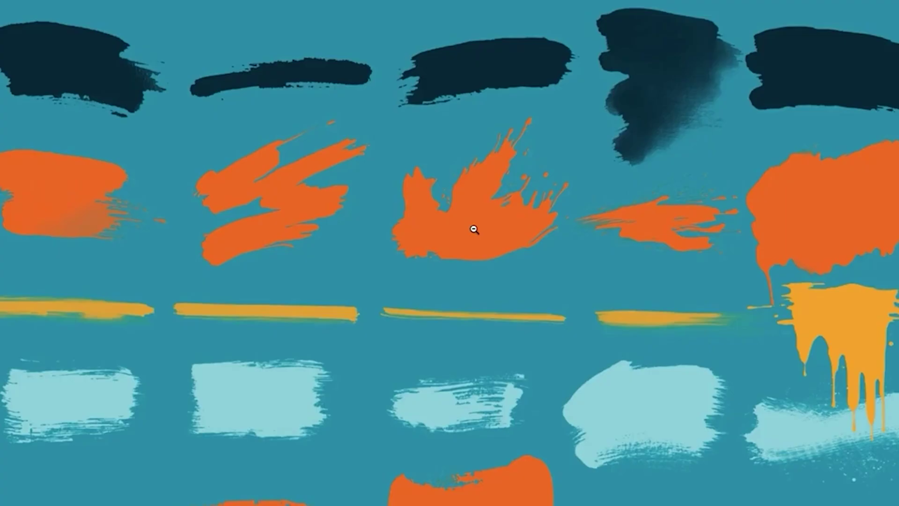
pyautogui.click(335, 191)
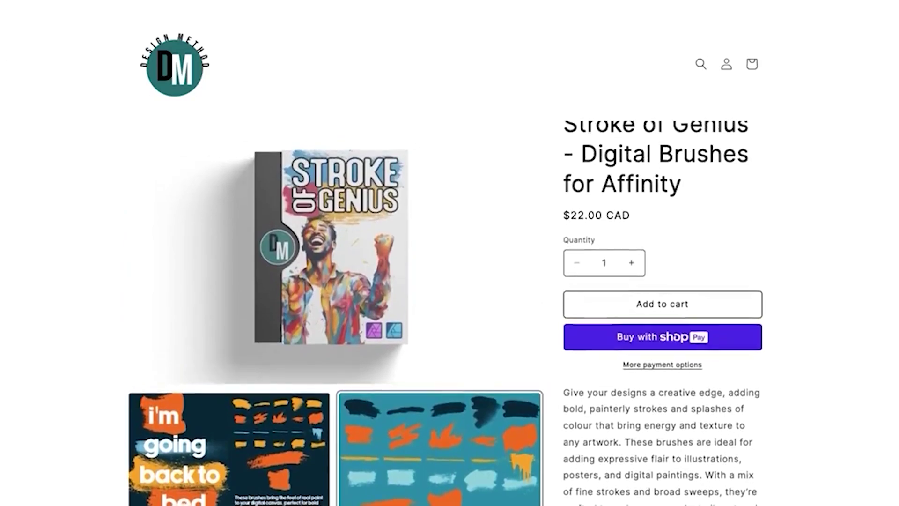
# - Return to the shop's product overview, open the Splash, Splatter, Explode! brush product and enlarge its blood splatter sample image
pyautogui.click(149, 82)
pyautogui.click(204, 374)
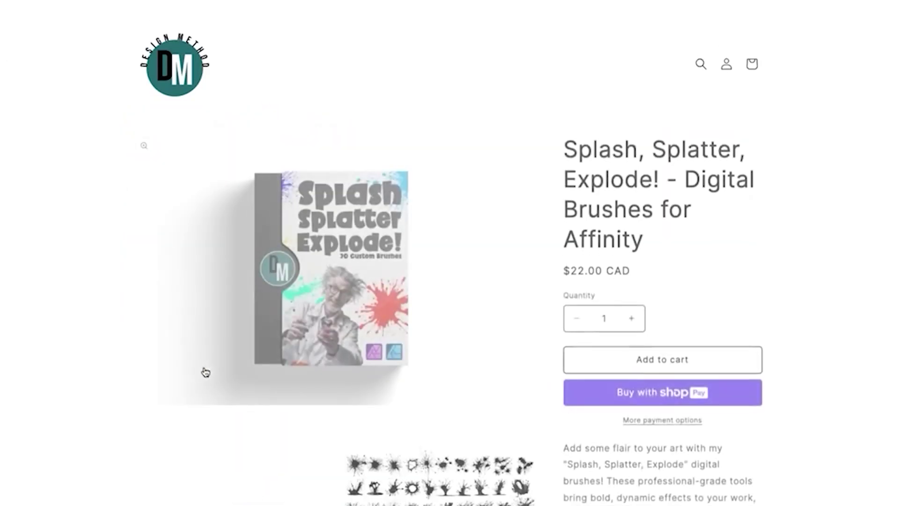
pyautogui.scroll(-3, 203, 372)
pyautogui.click(244, 284)
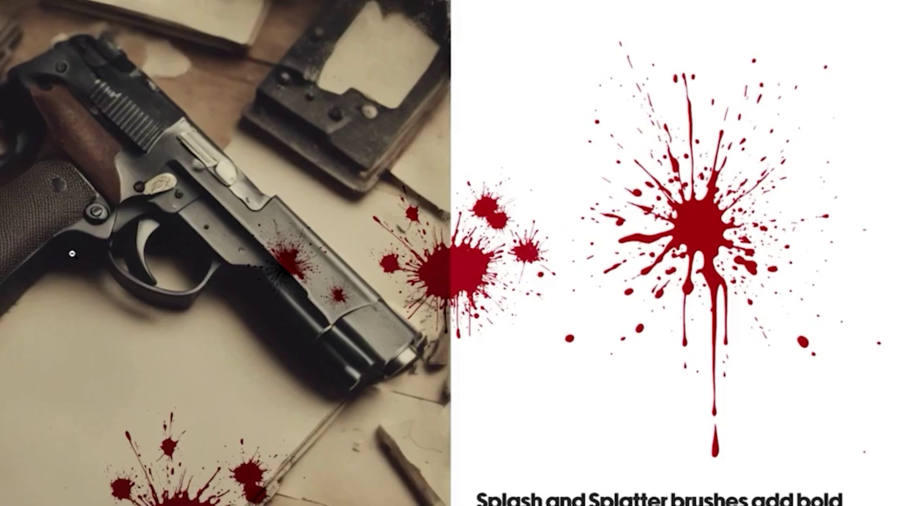